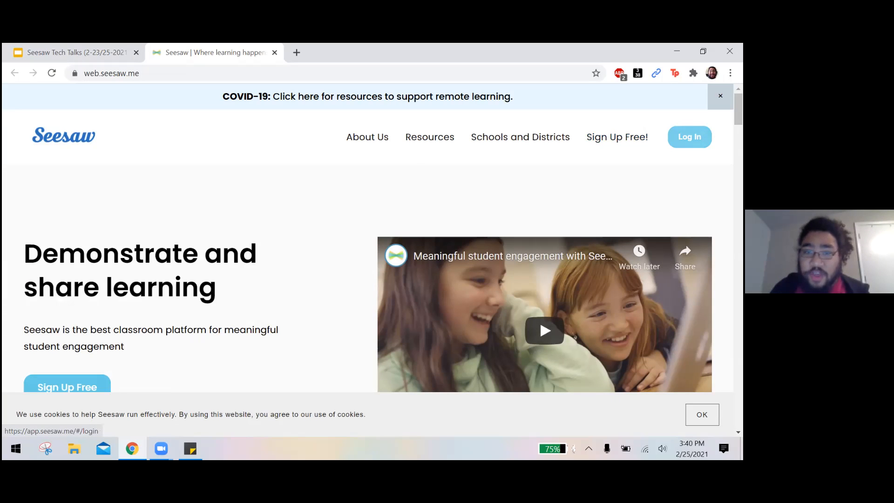
Open the login page, look at the student sign-in options including text code entry, and return to the role choice.
click(689, 136)
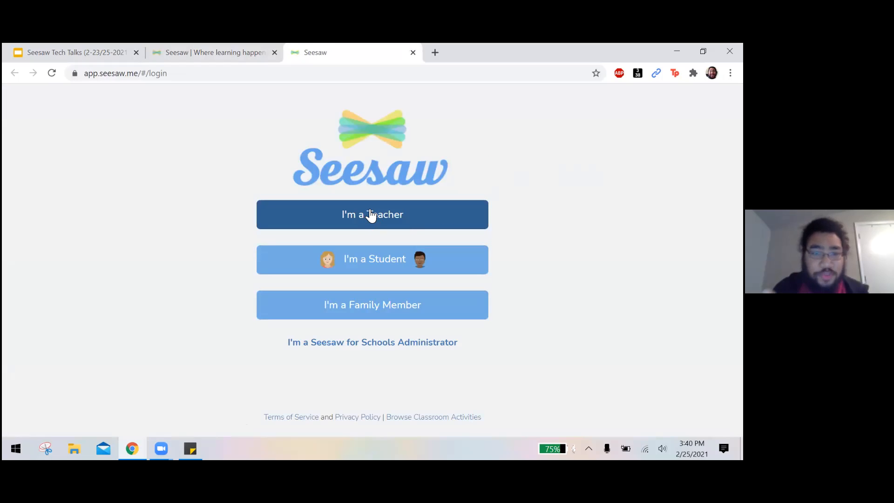
click(392, 255)
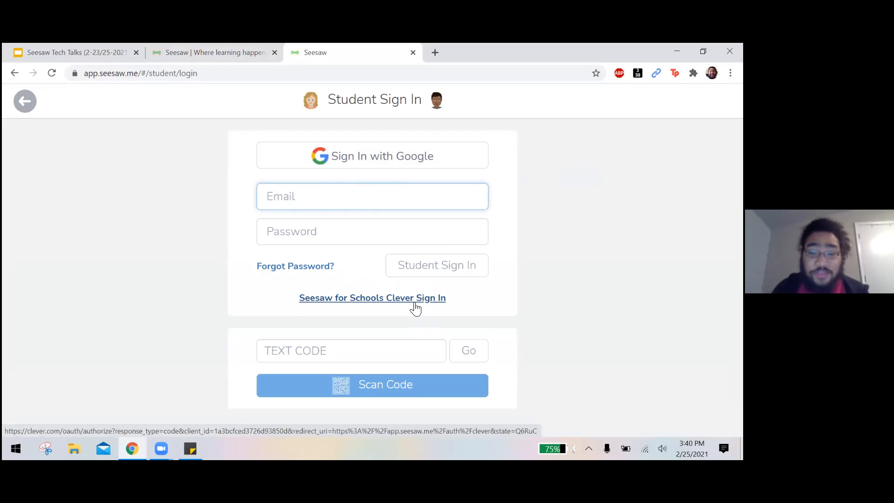
click(356, 360)
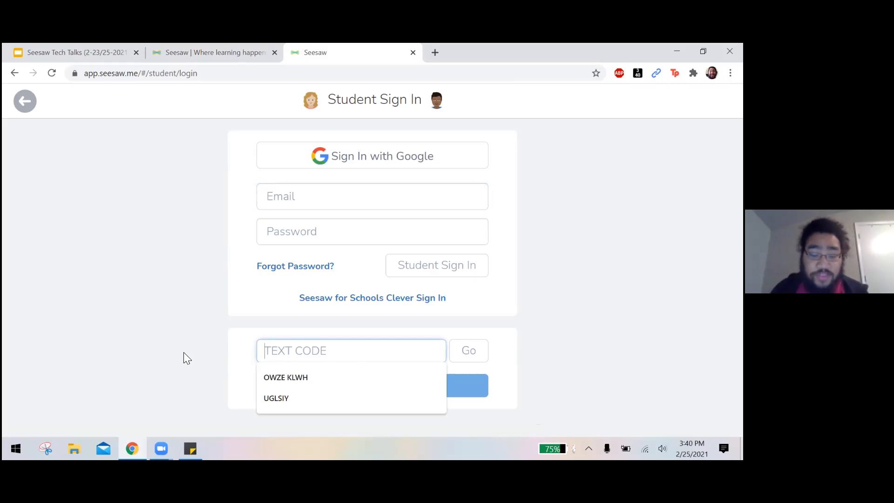
click(202, 352)
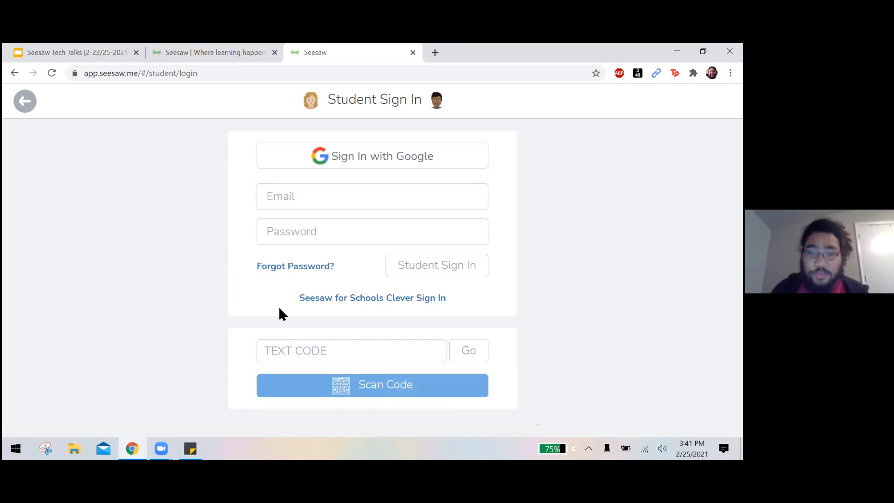
click(26, 104)
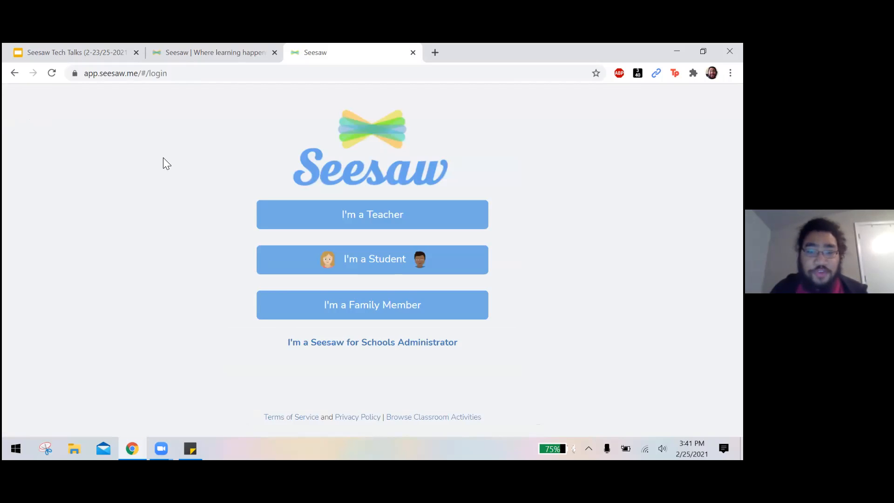
Sign in as a teacher with the Google account.
click(368, 208)
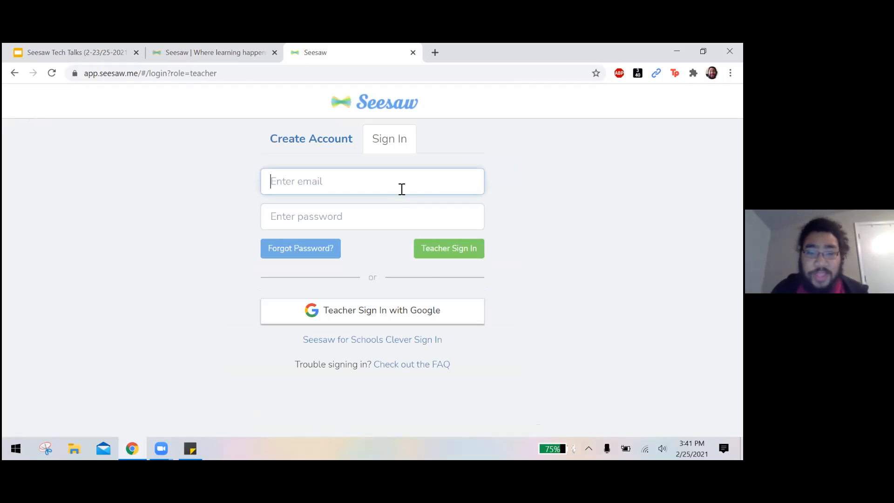
click(395, 310)
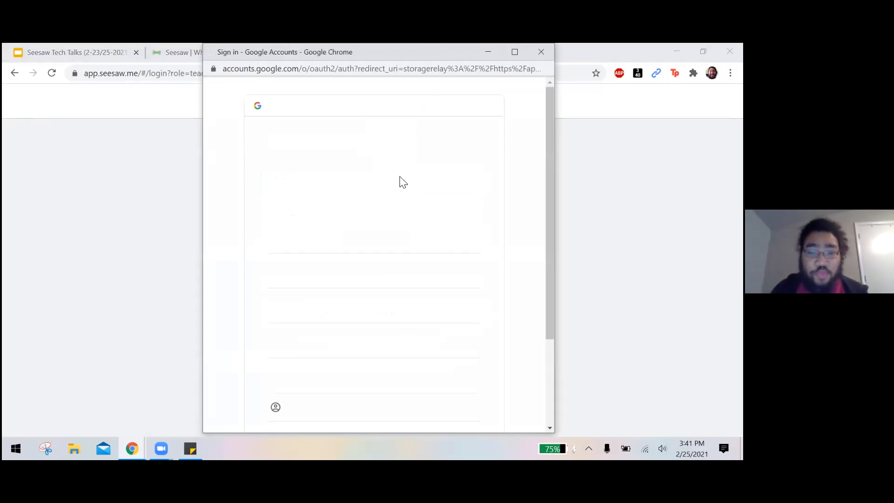
click(376, 241)
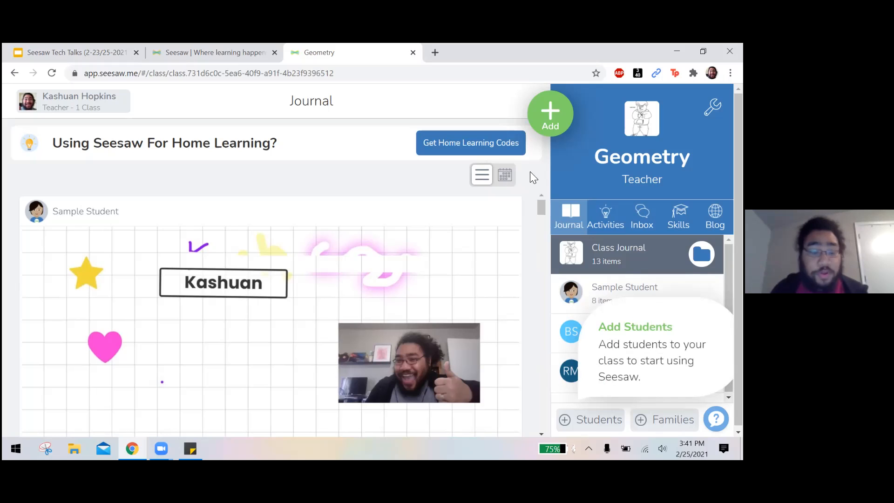
Look through the Geometry class journal, examining the student response to Place Value - Hundreds, Tens and Ones.
scroll(522, 213, down, 8)
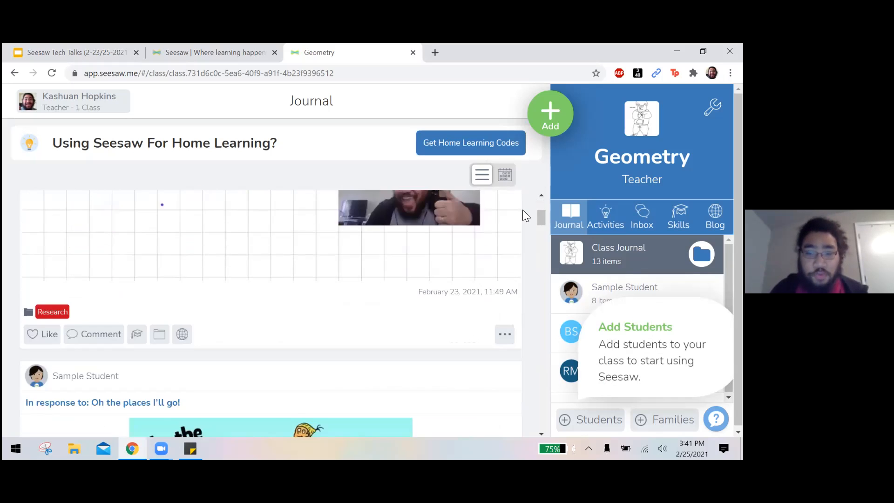
scroll(522, 210, down, 10)
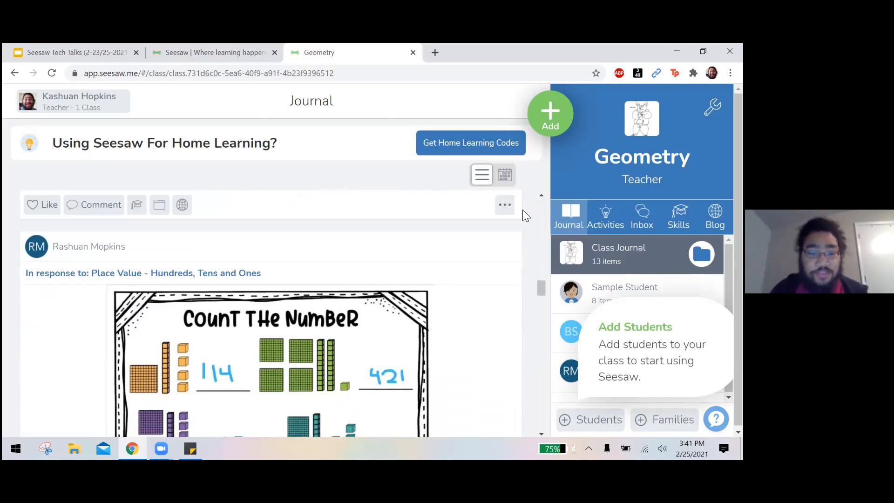
scroll(522, 209, up, 3)
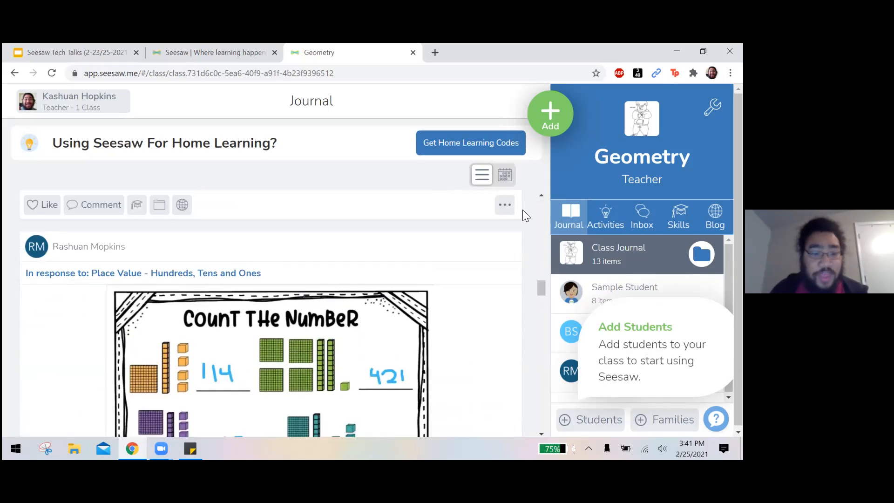
scroll(522, 210, up, 1)
scroll(273, 260, down, 1)
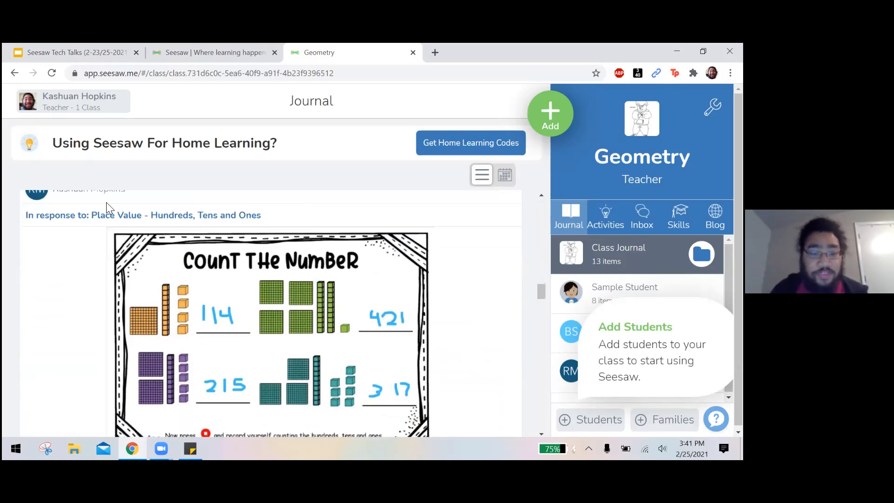
scroll(211, 223, down, 1)
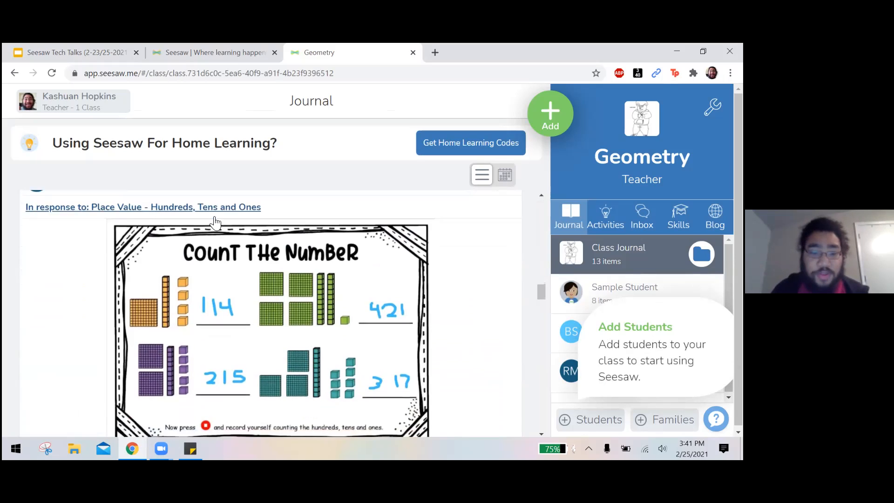
scroll(251, 256, down, 1)
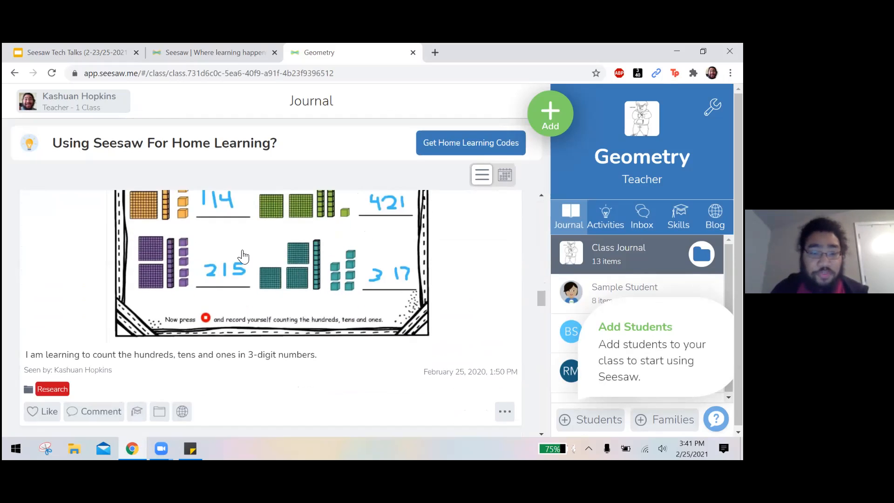
scroll(279, 265, up, 2)
scroll(279, 265, down, 3)
scroll(279, 265, up, 1)
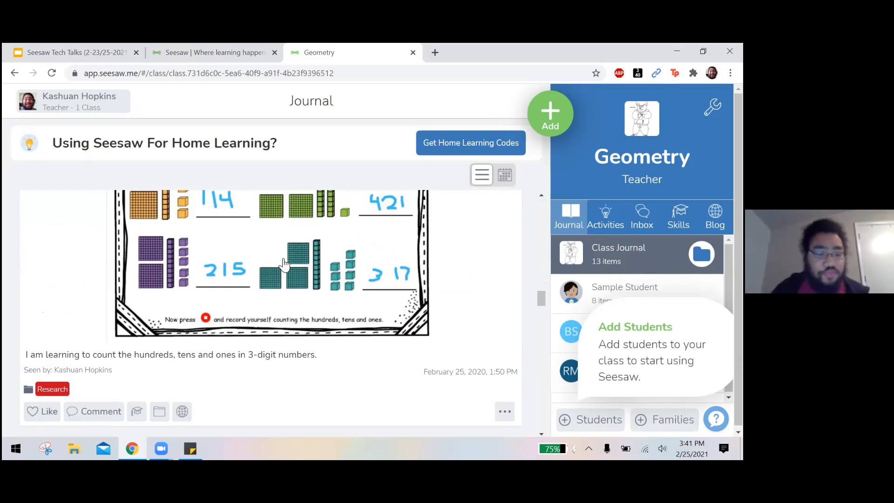
Like the response to Place Value - Hundreds, Tens and Ones and remove the like again.
scroll(179, 303, down, 1)
click(42, 355)
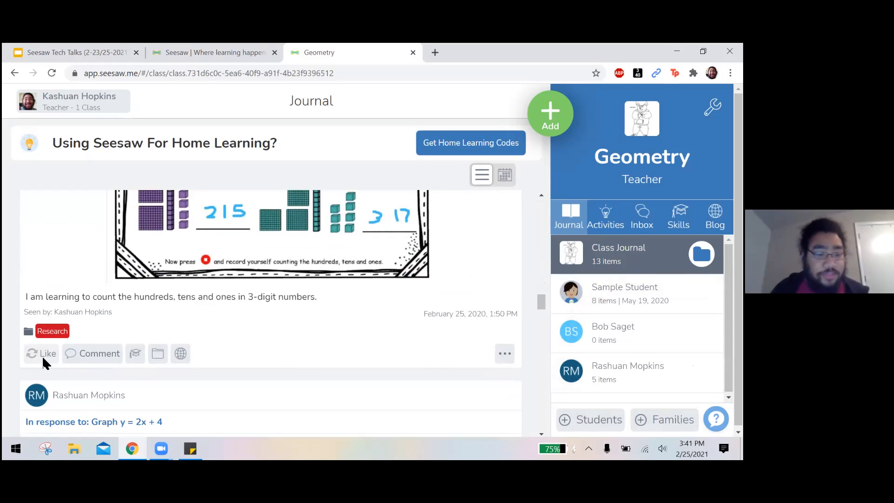
click(45, 371)
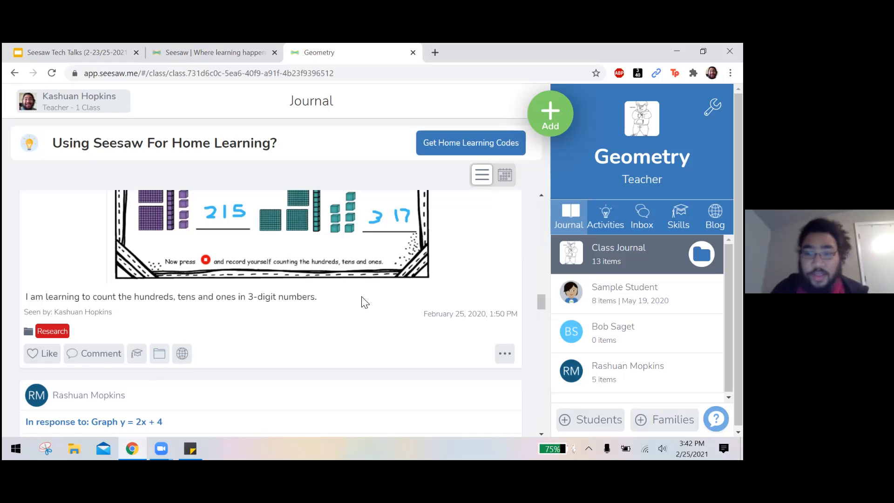
View Sample Student's journal and the activities assigned to the class, and return to the class journal.
scroll(365, 307, up, 5)
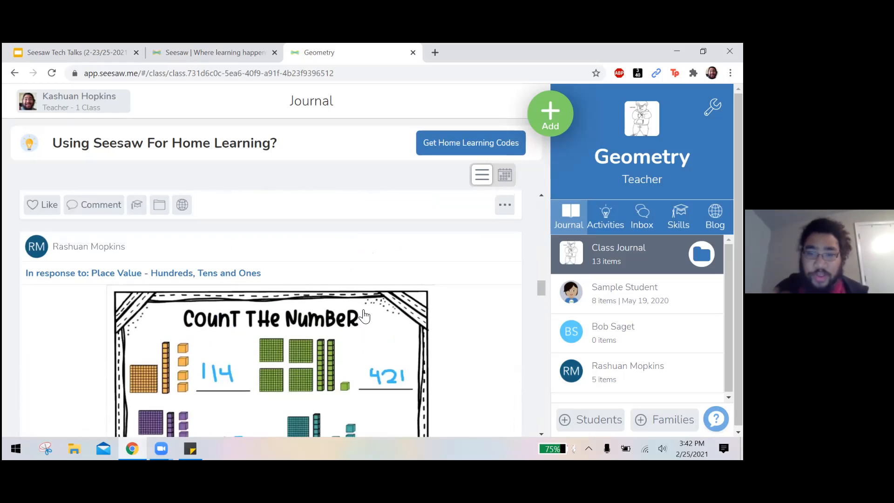
scroll(364, 316, down, 10)
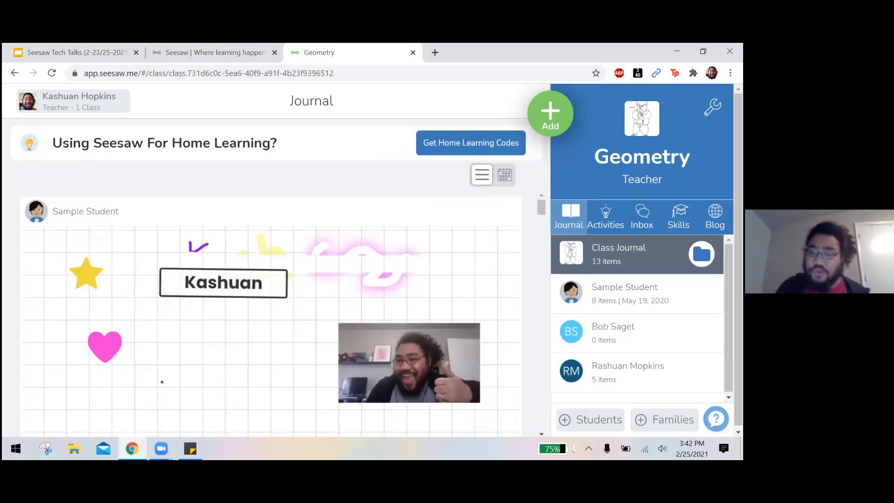
click(624, 293)
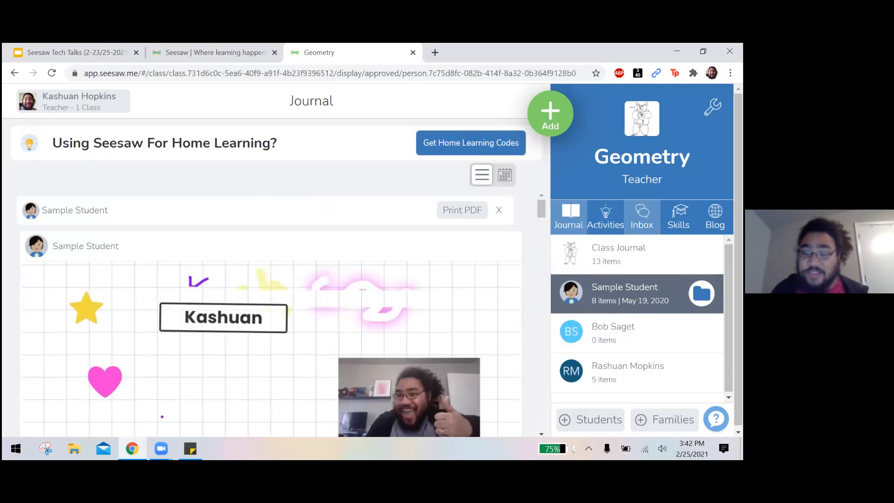
click(605, 216)
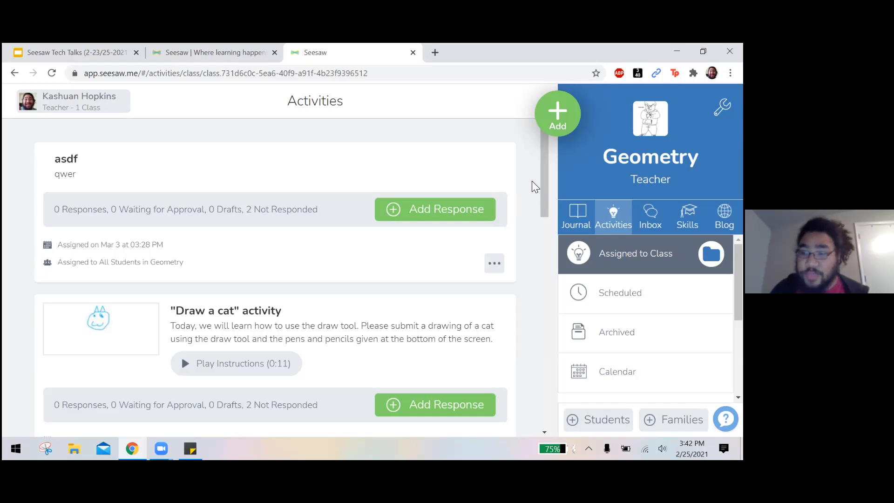
click(585, 215)
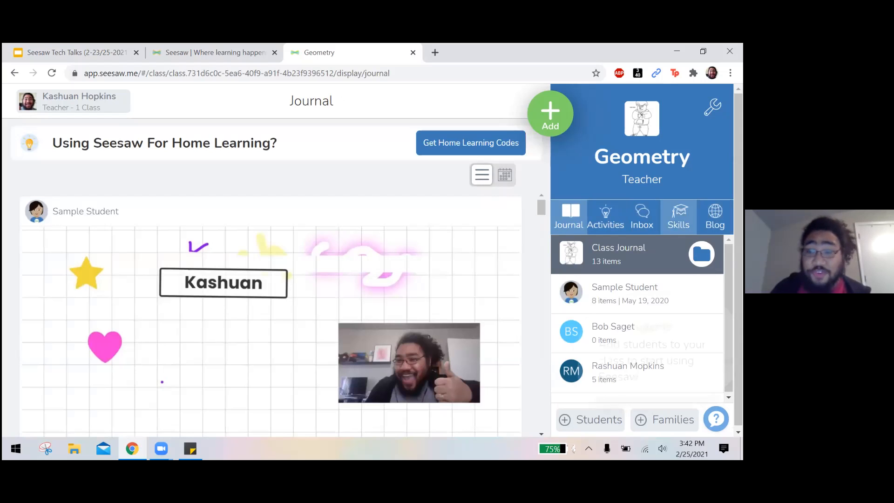
Start a new student work post with a blank drawing.
click(557, 115)
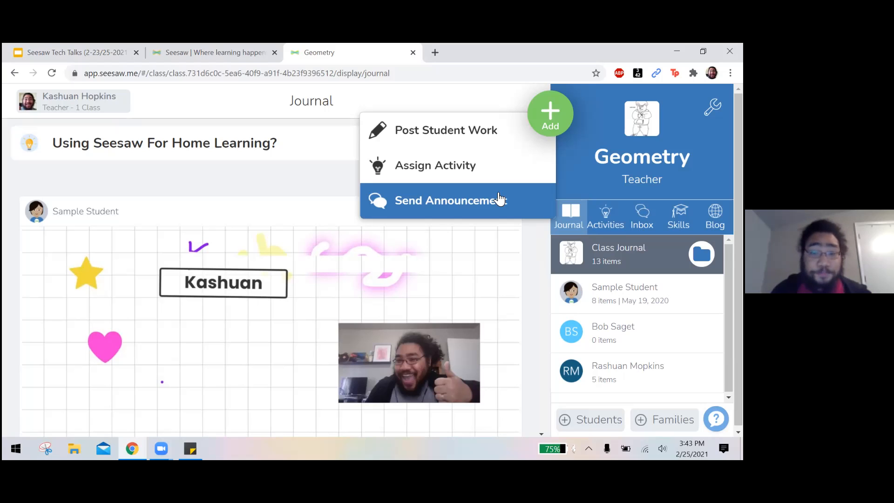
click(448, 135)
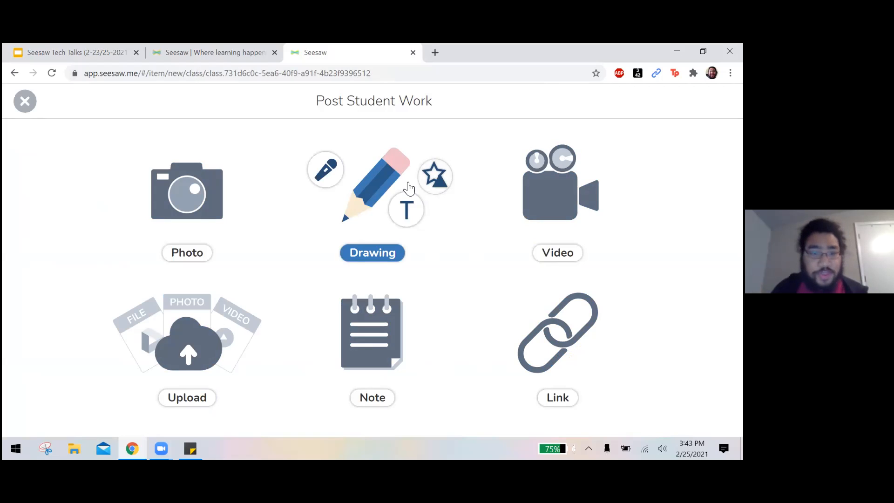
click(405, 188)
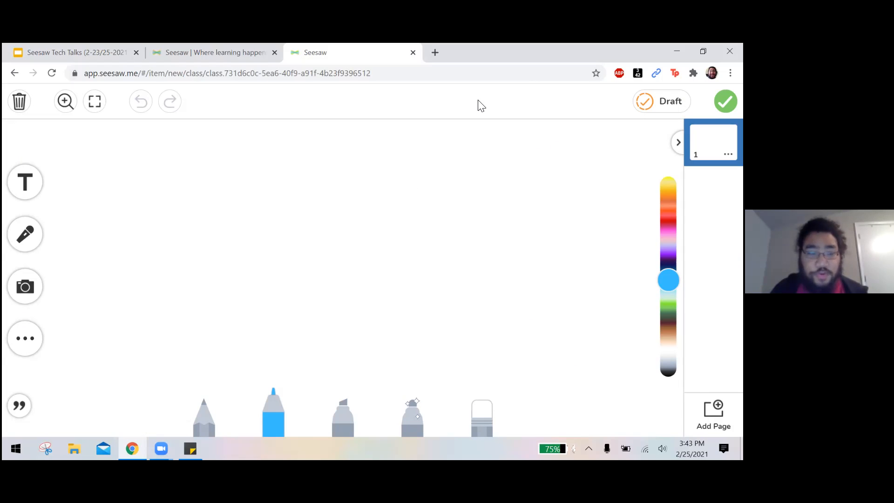
Write a row of four letter Gs across the upper canvas using the grey pencil, blue pen, yellow highlighter and pink glow pen.
click(207, 426)
drag(196, 148, 192, 178)
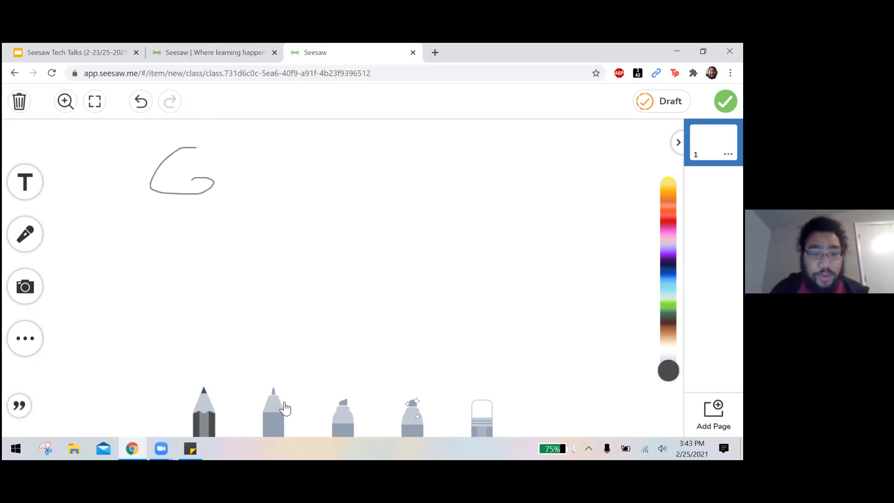
click(284, 408)
mouse_move(279, 141)
mouse_down()
mouse_move(258, 170)
mouse_move(286, 168)
mouse_up()
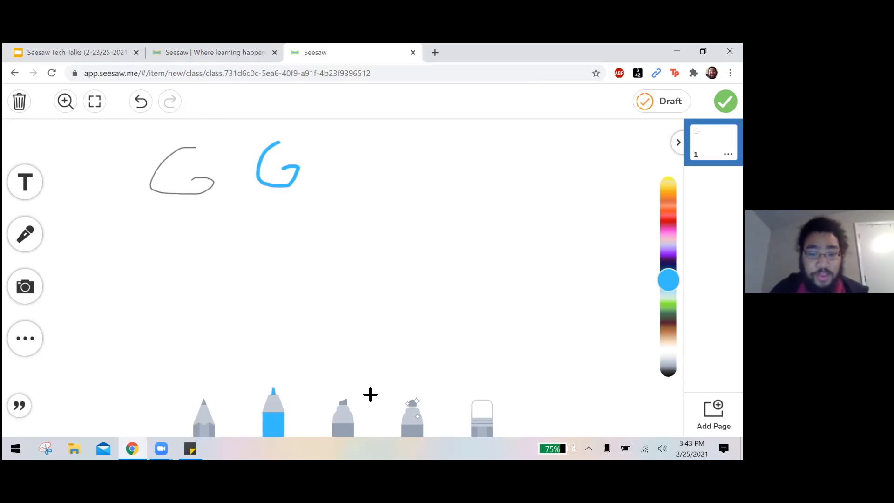
click(343, 412)
mouse_move(356, 140)
mouse_down()
mouse_move(340, 160)
mouse_move(380, 158)
mouse_up()
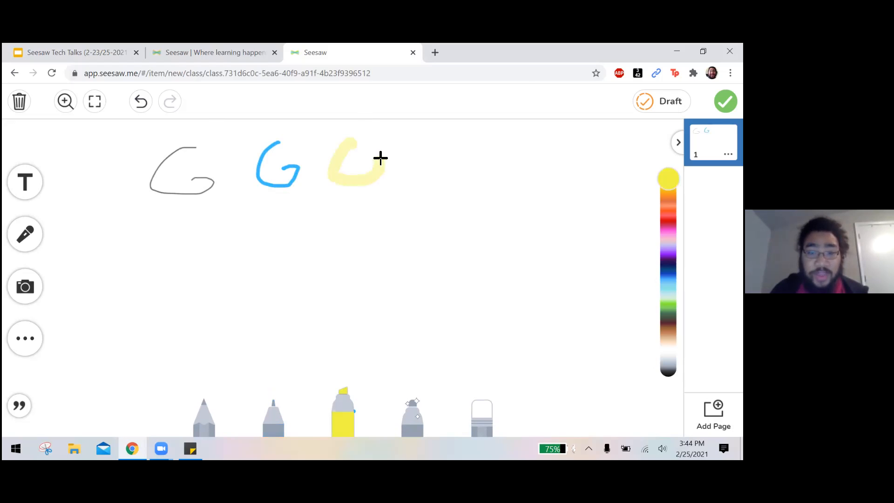
click(414, 404)
mouse_move(442, 137)
mouse_down()
mouse_move(423, 148)
mouse_move(479, 163)
mouse_move(455, 165)
mouse_up()
Erase a horizontal band through the row of Gs and draw a short light purple pencil stroke below them.
click(482, 412)
mouse_move(524, 155)
mouse_down()
mouse_move(219, 155)
mouse_move(136, 166)
mouse_up()
click(209, 419)
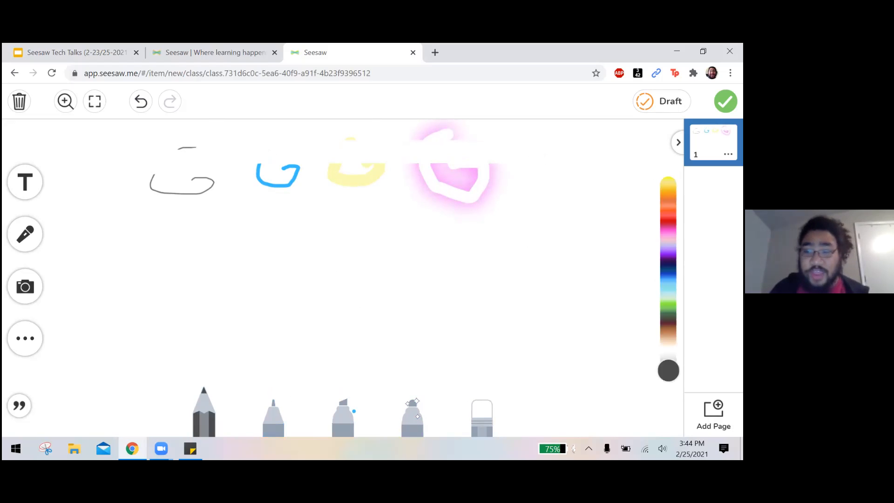
mouse_move(668, 370)
mouse_down()
mouse_move(668, 231)
mouse_move(668, 369)
mouse_move(668, 246)
mouse_up()
drag(255, 216, 237, 253)
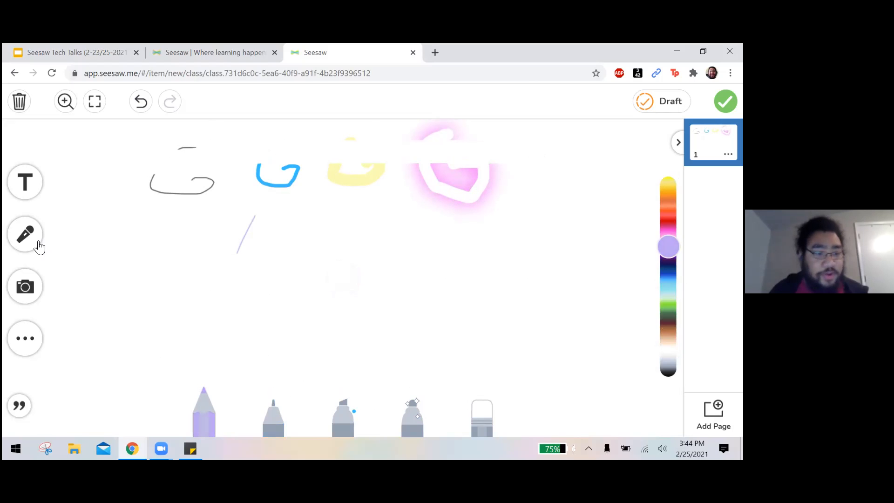
Add a text label containing the teacher's full name to the drawing.
click(35, 193)
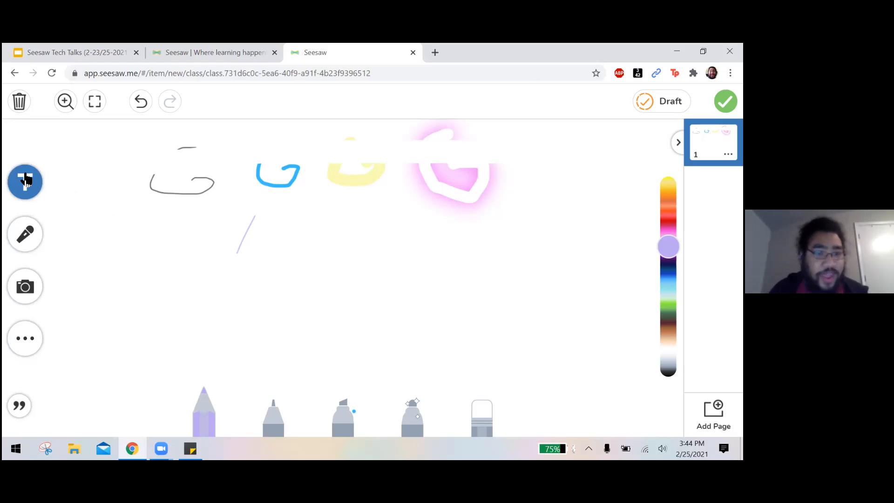
click(25, 180)
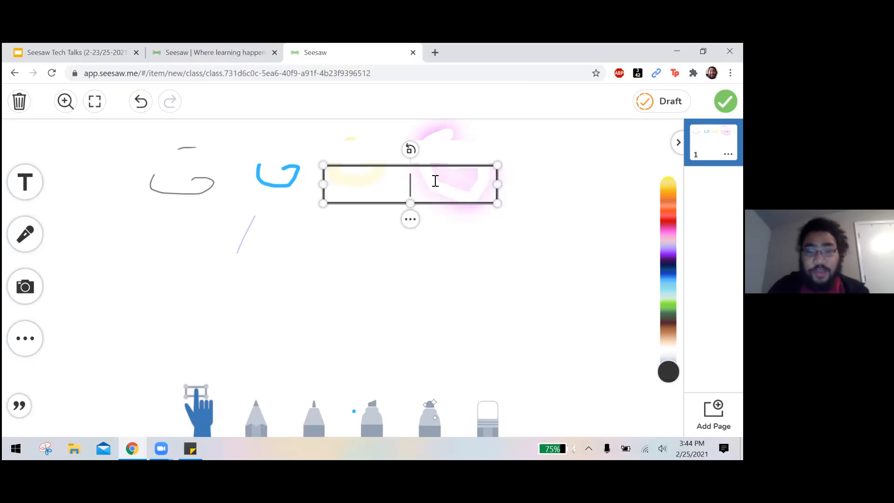
text(Kashuan Hopkins)
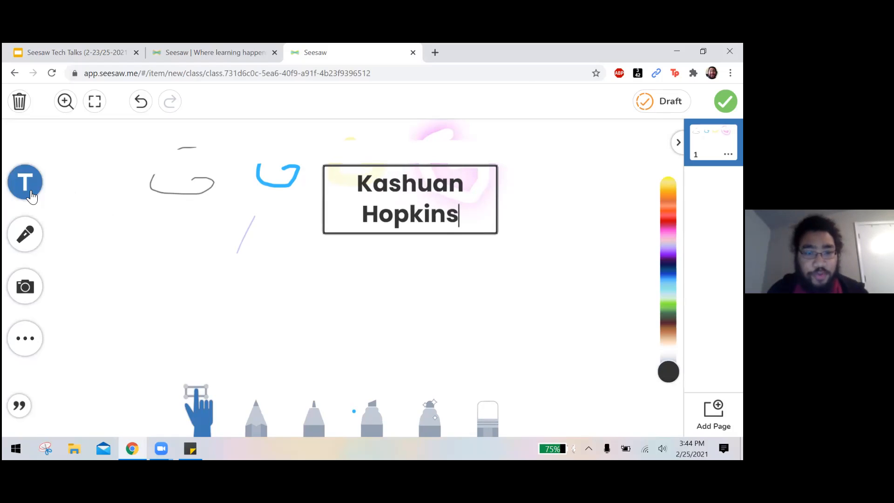
Move the name label below the grey and blue Gs and shrink it to roughly half its size.
click(478, 176)
mouse_move(482, 166)
mouse_down()
mouse_move(409, 180)
mouse_move(355, 208)
mouse_move(317, 253)
mouse_move(205, 294)
mouse_up()
click(358, 320)
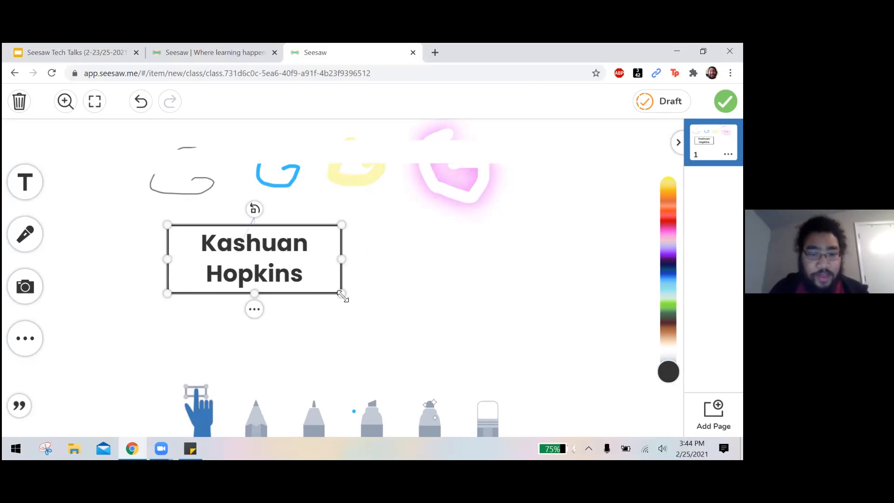
drag(344, 294, 275, 251)
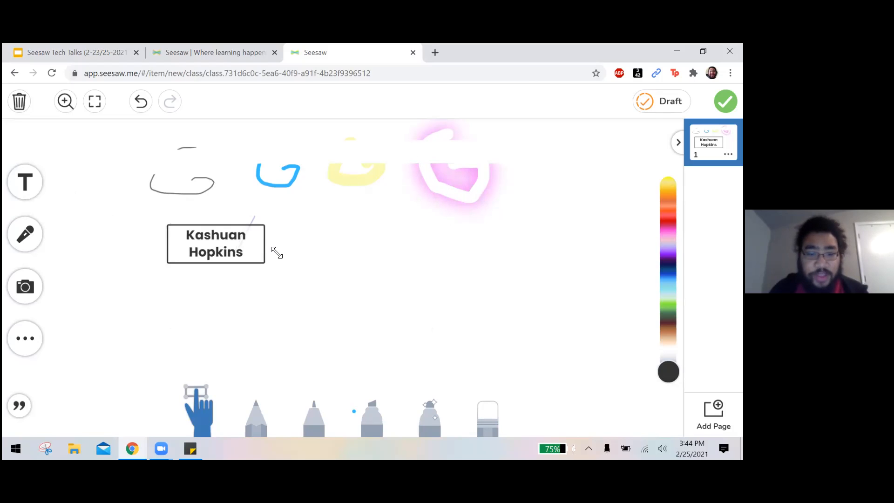
Rotate the name label slightly and change its color to purple.
drag(215, 206, 236, 192)
drag(222, 236, 384, 232)
mouse_move(668, 233)
mouse_down()
mouse_move(668, 278)
mouse_move(668, 202)
mouse_move(668, 250)
mouse_up()
Move the name label back below the grey G and adjust its rotation to a slight clockwise tilt.
drag(382, 238, 207, 240)
click(293, 205)
click(217, 239)
click(233, 216)
click(210, 222)
drag(207, 208, 200, 206)
click(480, 247)
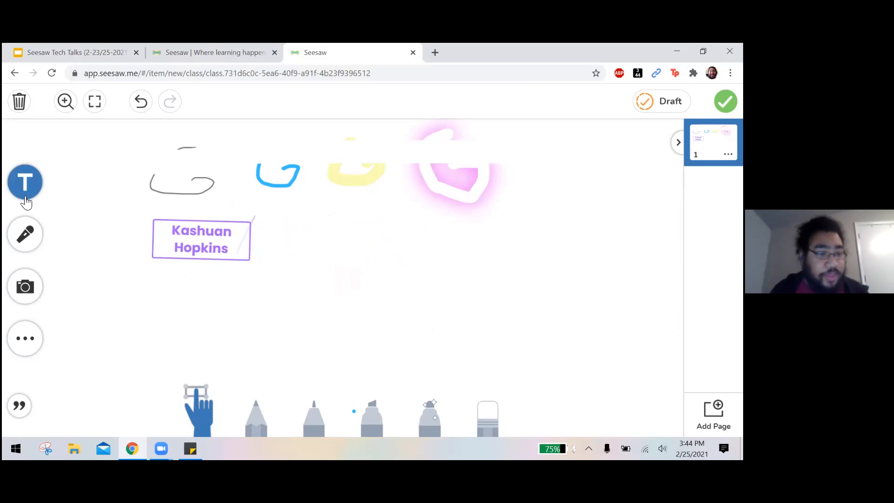
Record an 11-second voice-over of the canvas and reposition the recorded clip.
click(32, 238)
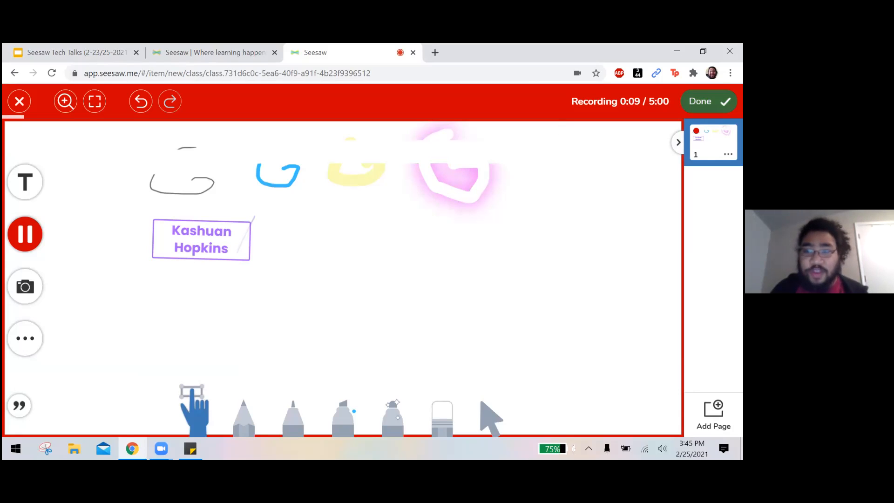
click(702, 101)
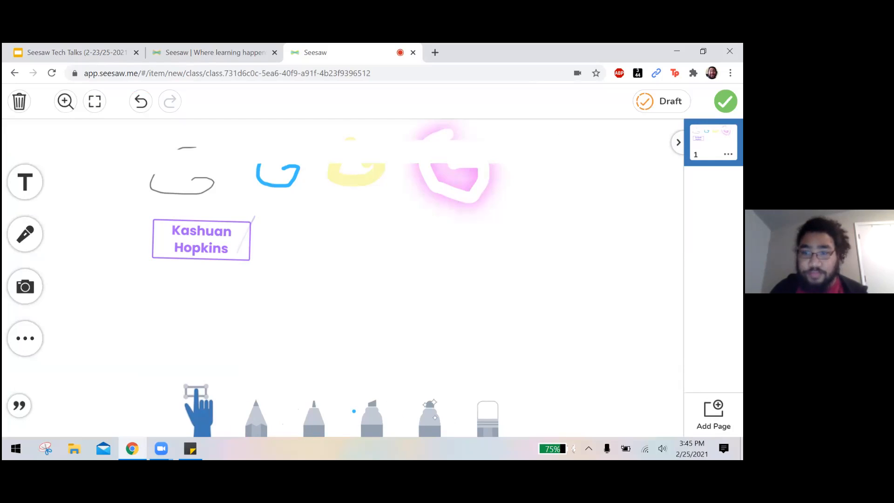
mouse_move(391, 276)
mouse_down()
mouse_move(443, 273)
mouse_move(417, 283)
mouse_move(473, 307)
mouse_move(454, 323)
mouse_move(419, 243)
mouse_move(391, 212)
mouse_move(473, 263)
mouse_up()
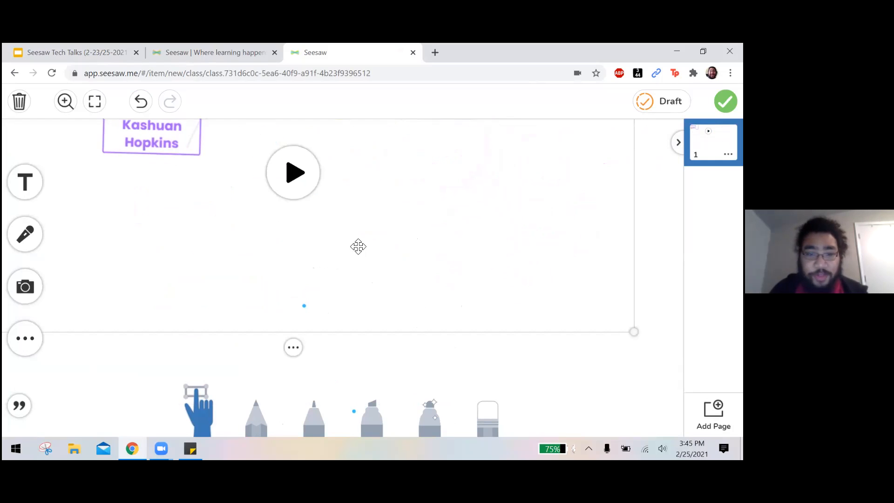
Play the beginning of the recorded clip, pause it and close its player.
click(387, 265)
click(52, 407)
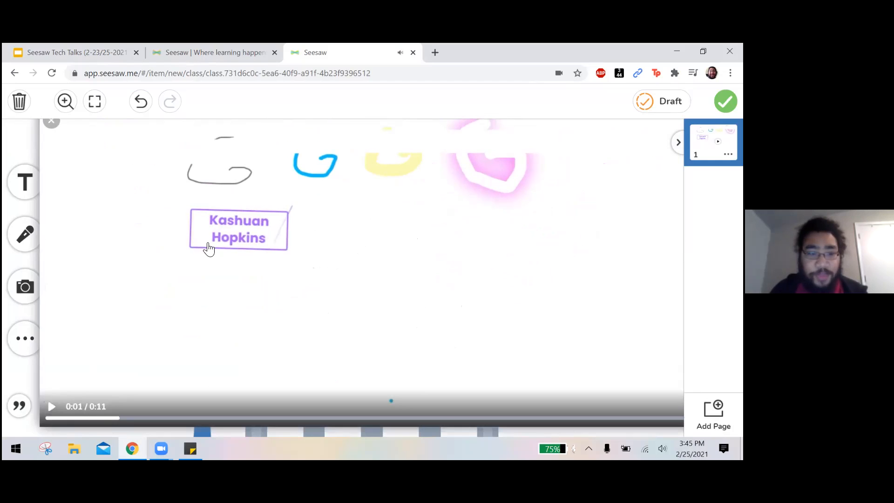
click(53, 126)
click(59, 135)
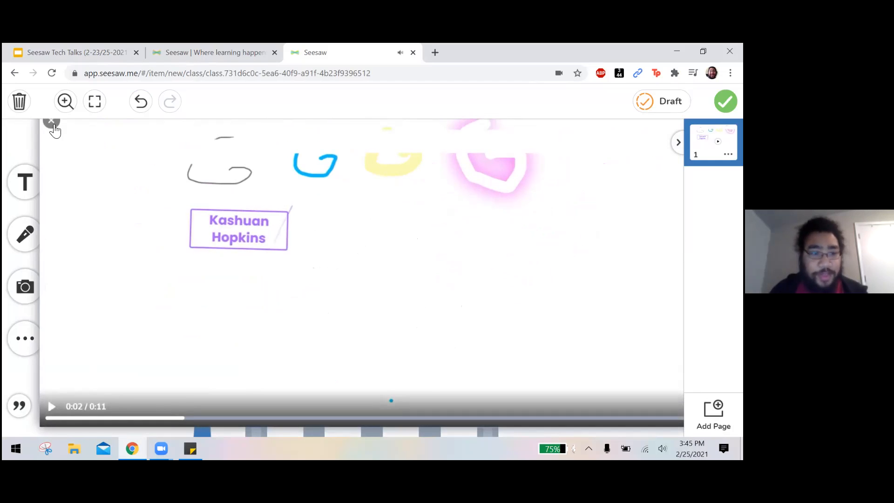
click(53, 127)
Shift the recorded clip across the canvas and delete it.
drag(523, 232, 507, 286)
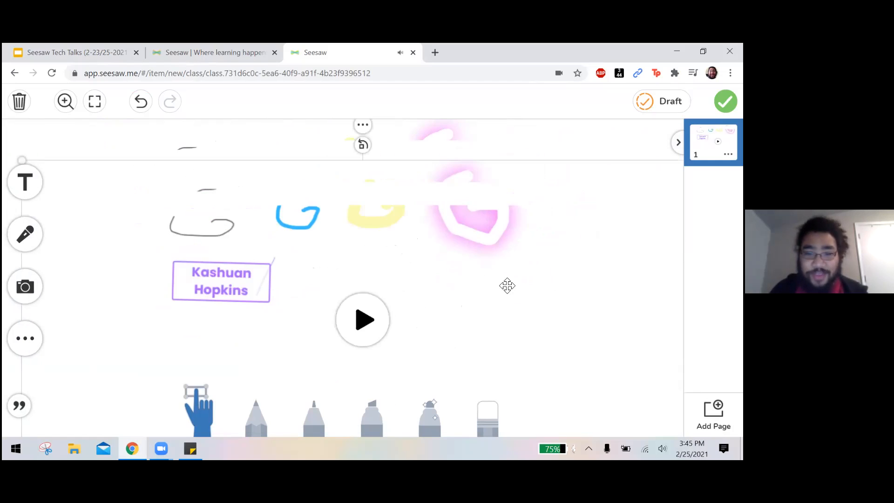
drag(233, 171, 353, 182)
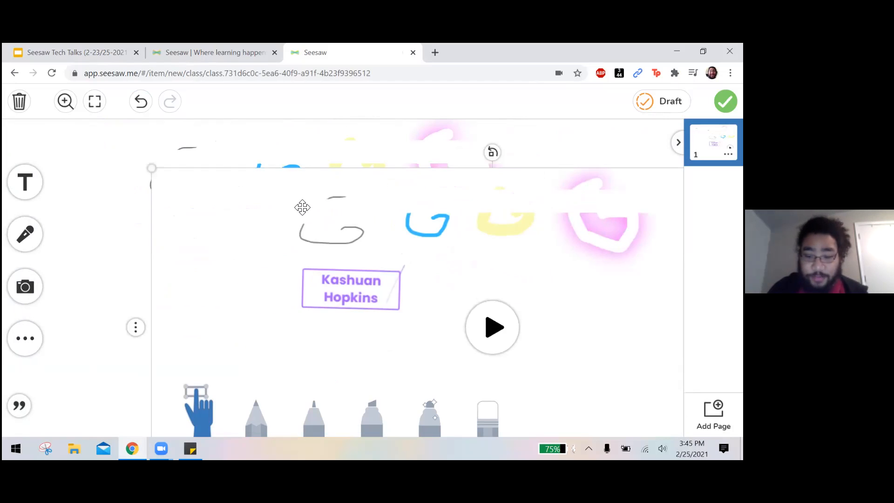
key(Delete)
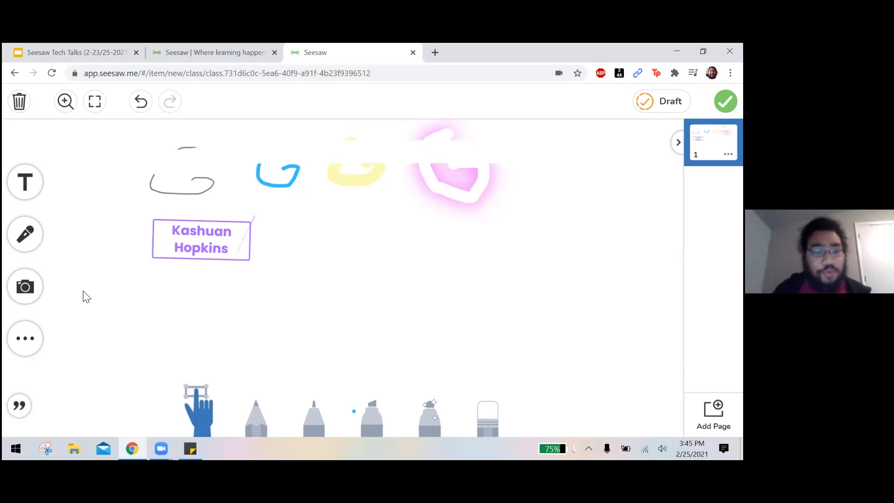
Take a photo with the webcam and add it to the drawing.
click(35, 291)
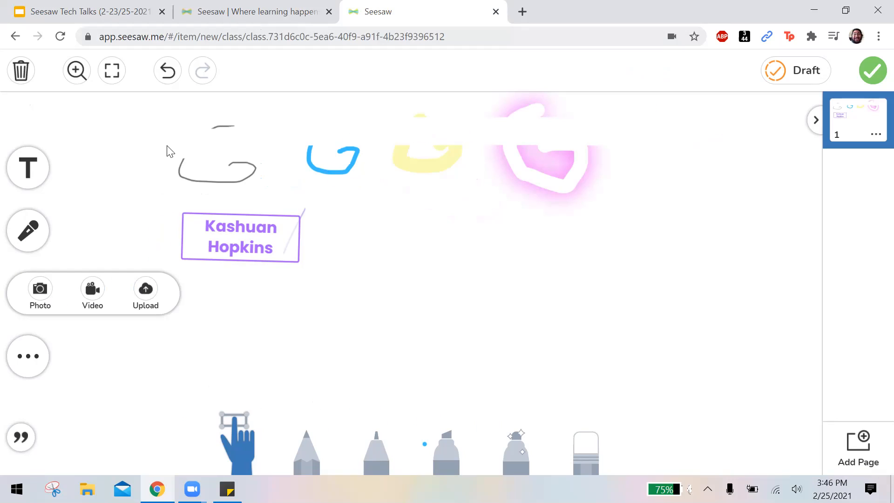
click(40, 291)
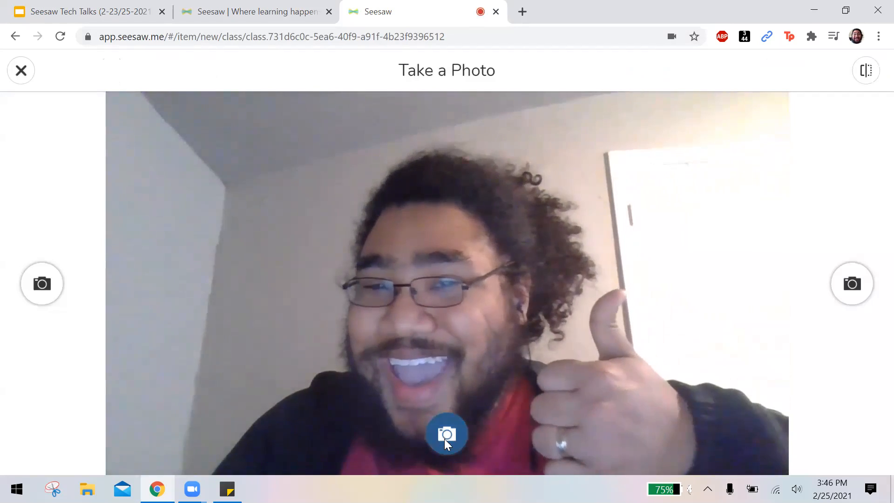
click(446, 442)
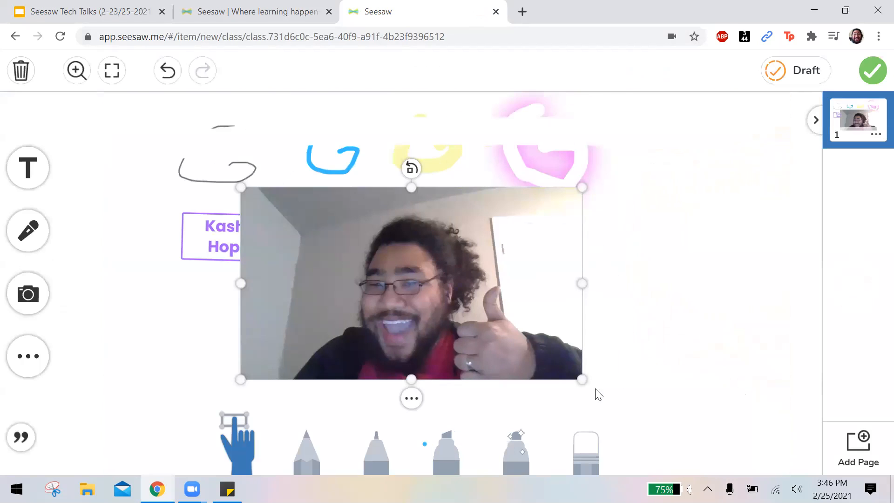
Shrink the photo to about two-thirds of its size and place it on the canvas's right side below the pink G.
drag(586, 379, 473, 315)
drag(393, 249, 683, 268)
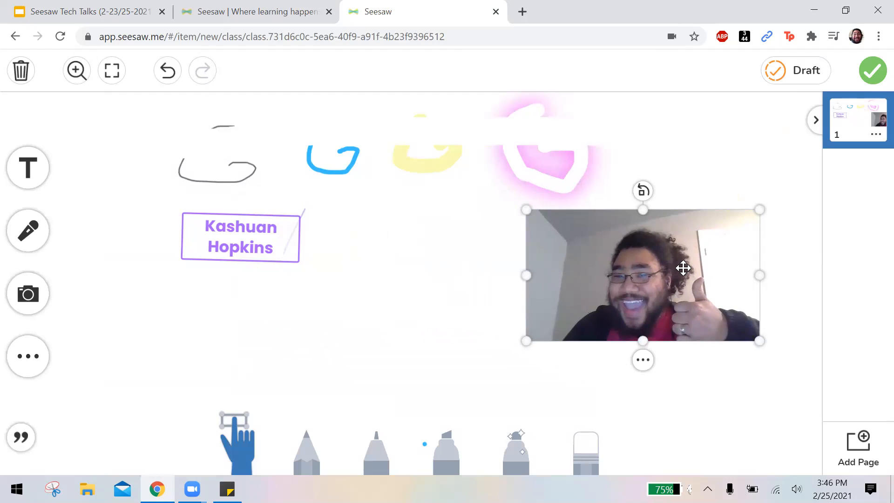
drag(683, 268, 704, 268)
click(309, 370)
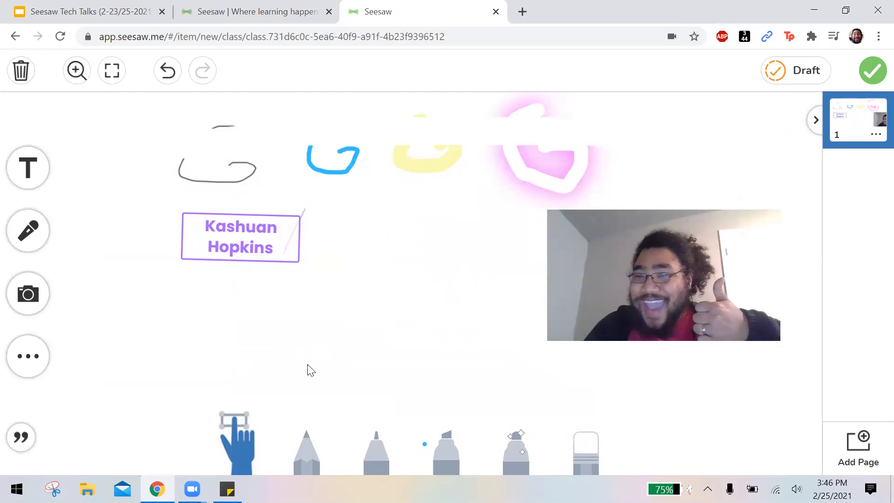
click(27, 293)
click(139, 294)
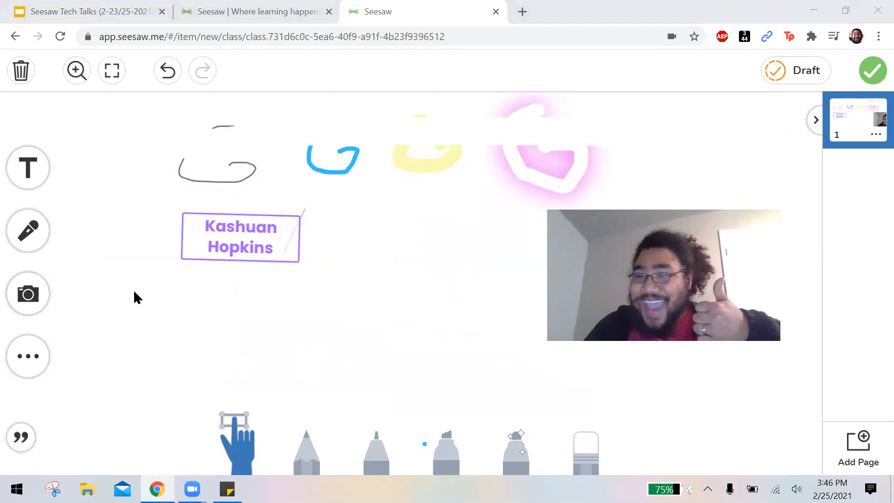
click(497, 316)
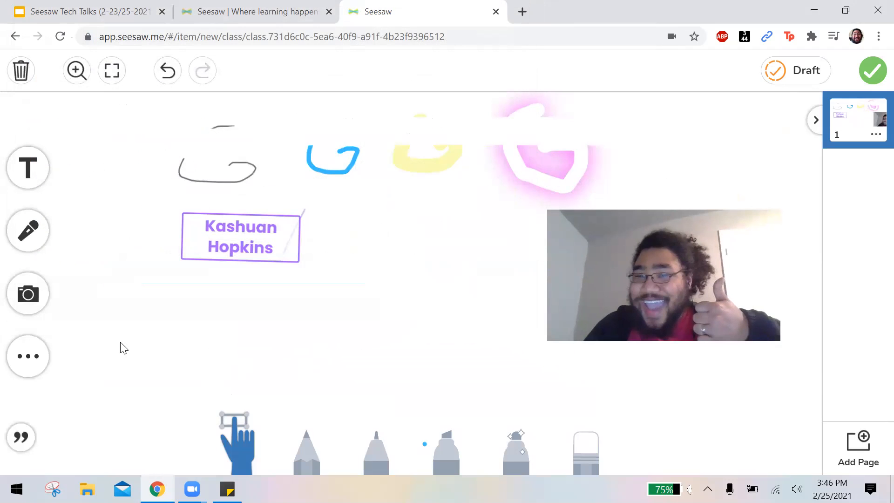
click(41, 305)
Insert a blue straight arrow shape and place it between the name label and the photo with a slight tilt.
click(36, 365)
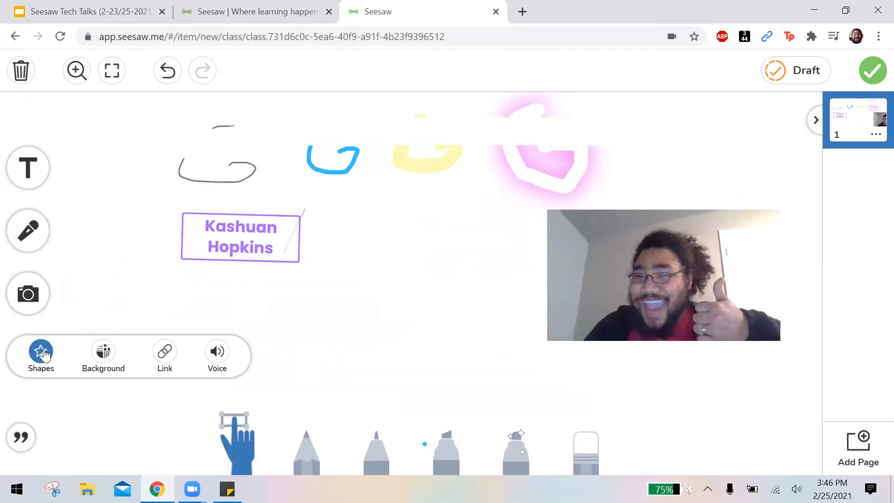
click(42, 359)
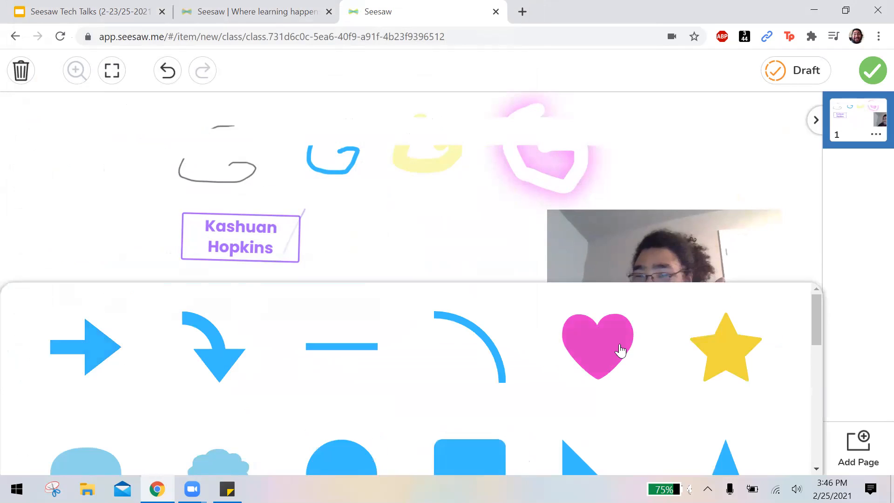
click(60, 354)
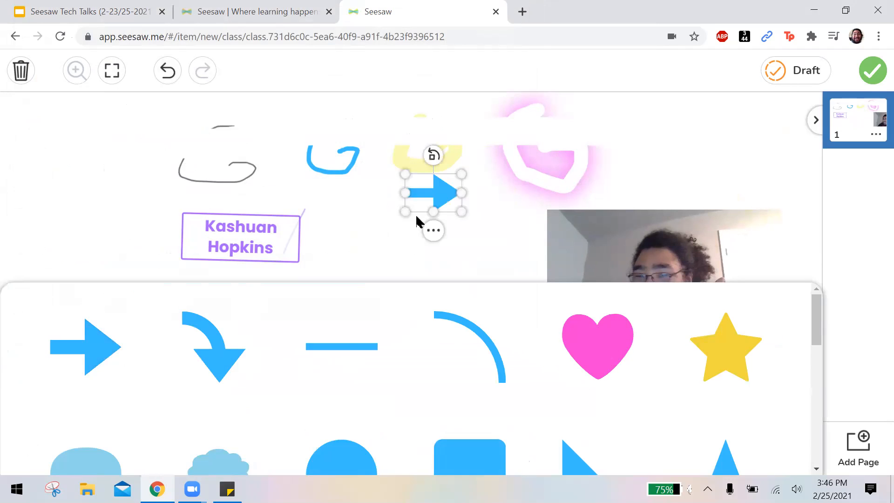
drag(421, 194, 409, 304)
mouse_move(414, 264)
mouse_down()
mouse_move(319, 285)
mouse_move(339, 260)
mouse_move(451, 252)
mouse_move(407, 250)
mouse_up()
Try light blue, white, dark blue, light green and medium blue as the page background.
click(19, 369)
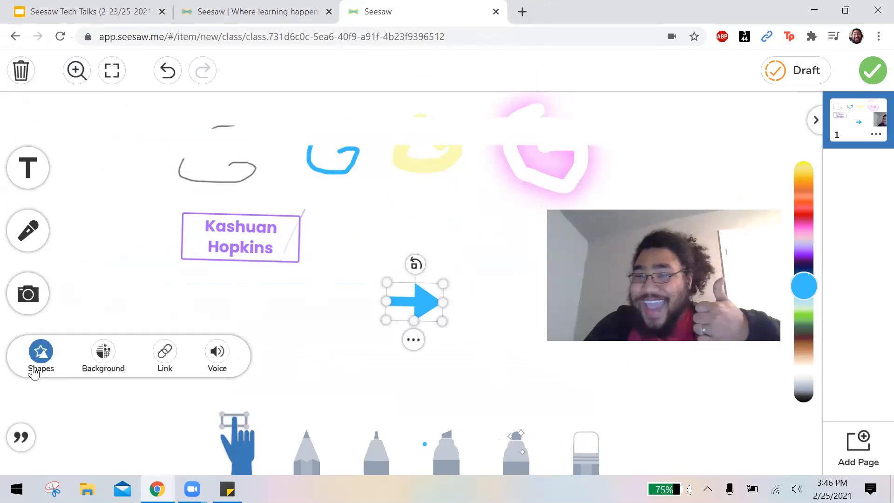
click(101, 355)
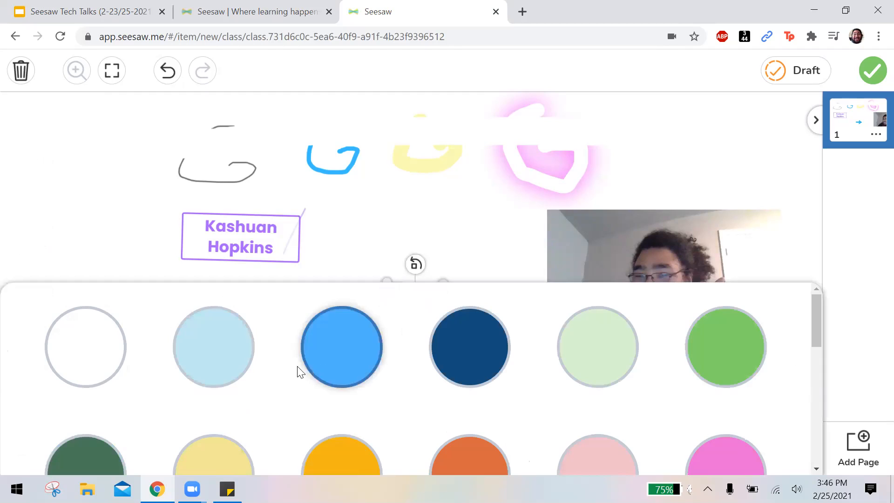
click(242, 366)
click(88, 355)
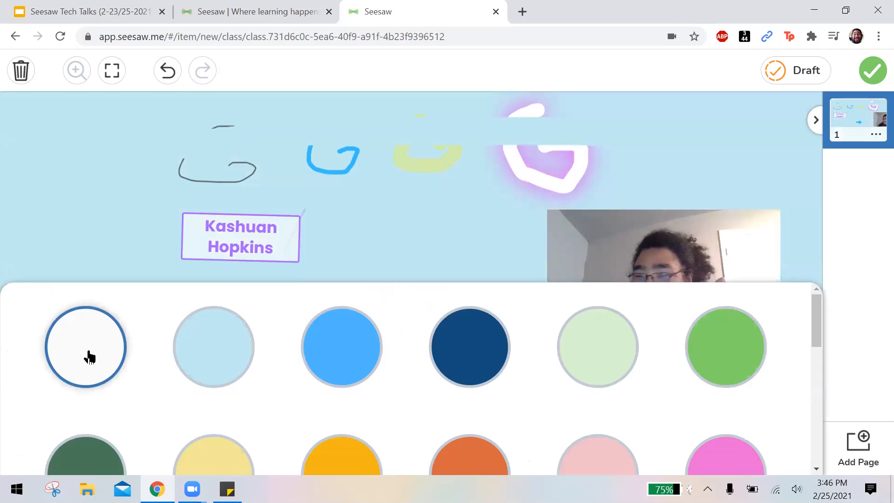
click(484, 349)
click(608, 353)
click(367, 364)
Try the lined, grid, dashed handwriting, dotted and music staff patterns as the page background.
scroll(364, 366, down, 1)
scroll(364, 366, down, 8)
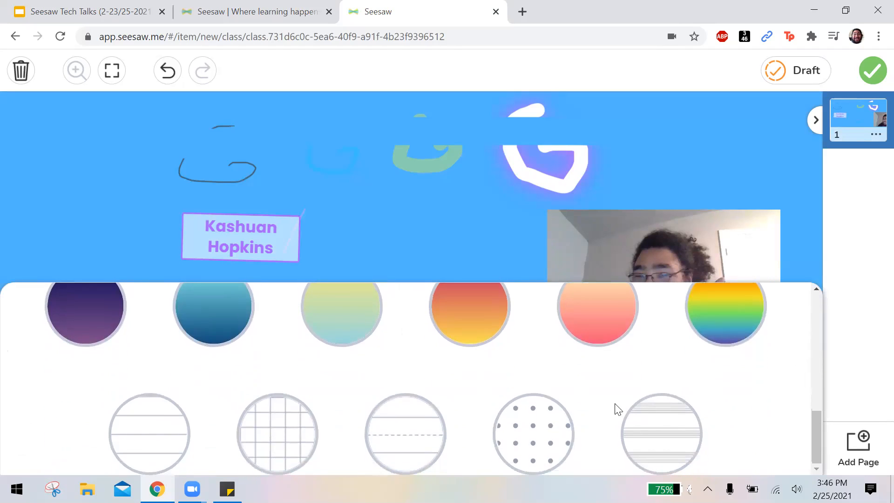
click(125, 420)
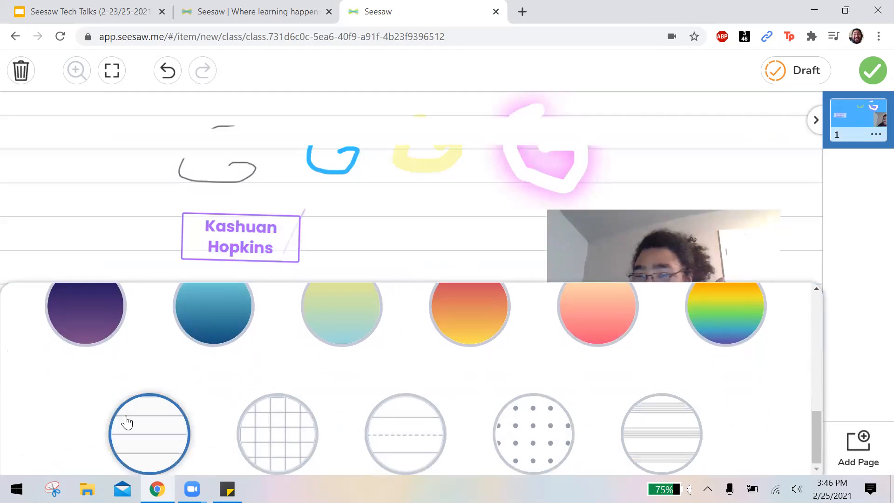
click(291, 430)
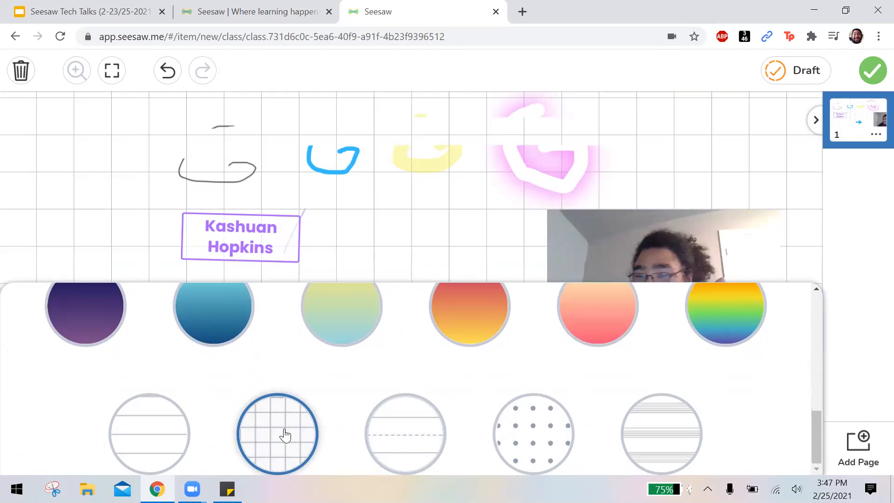
click(402, 437)
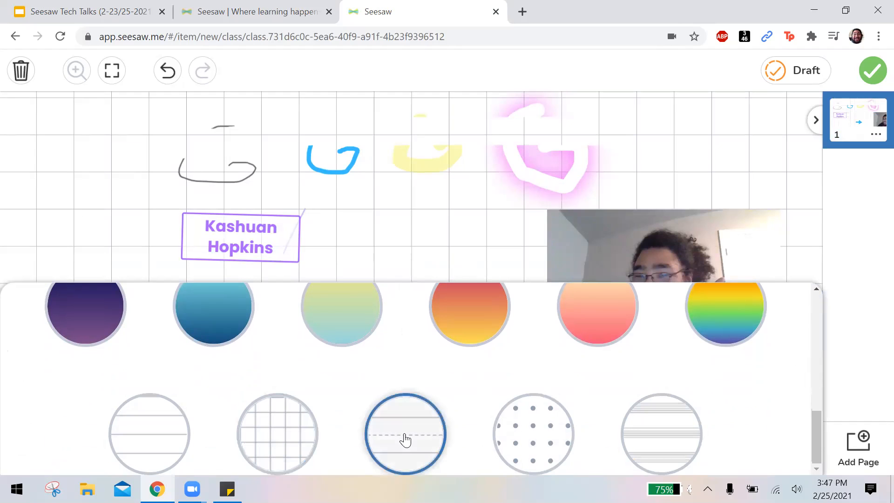
click(573, 438)
click(677, 435)
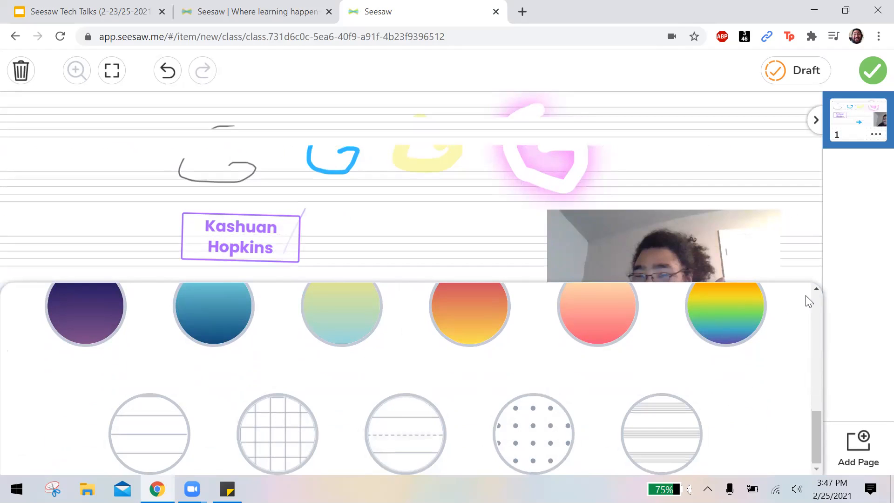
Set the page background to plain white.
scroll(605, 394, up, 5)
click(98, 348)
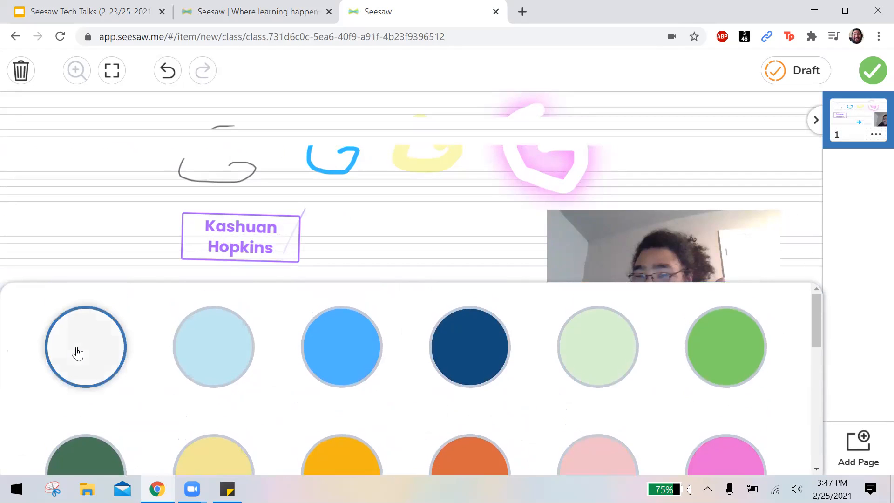
click(132, 222)
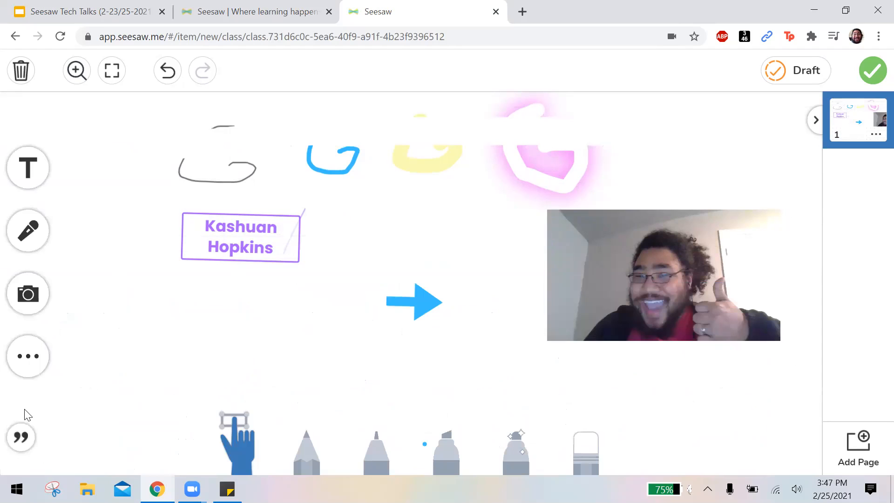
click(28, 356)
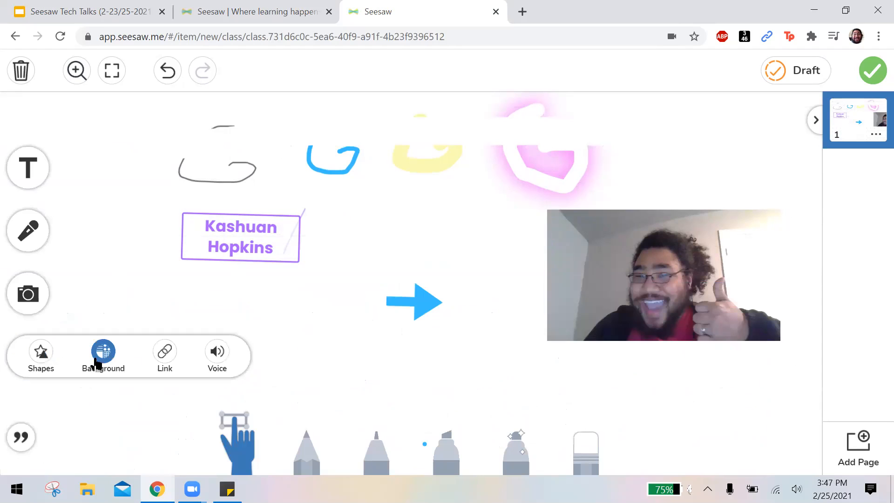
click(156, 272)
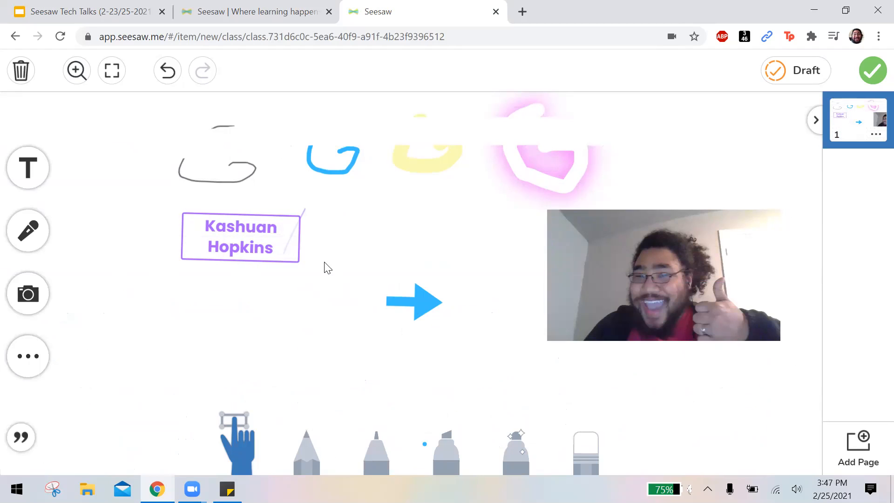
Examine the name label's order and text style options without changing them.
click(250, 248)
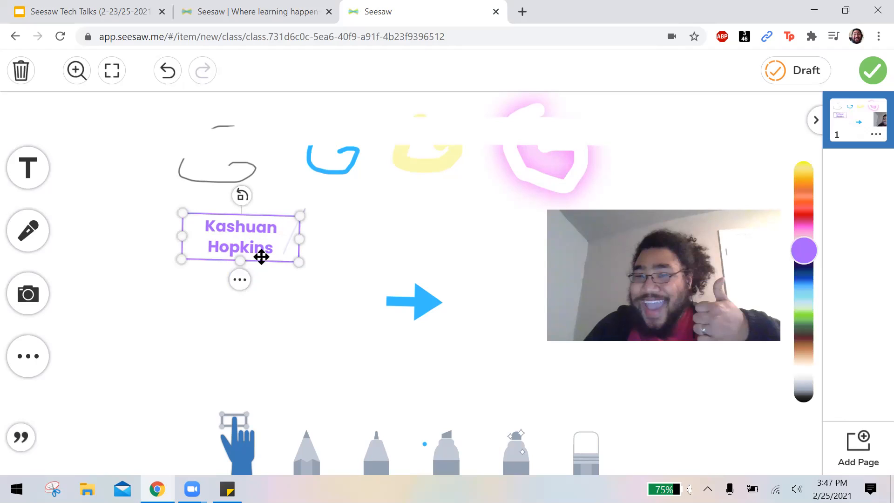
click(240, 285)
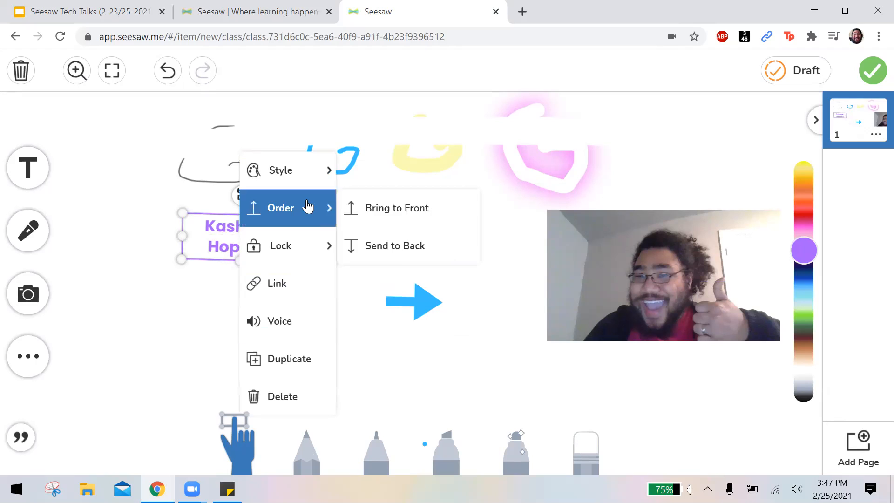
mouse_move(310, 179)
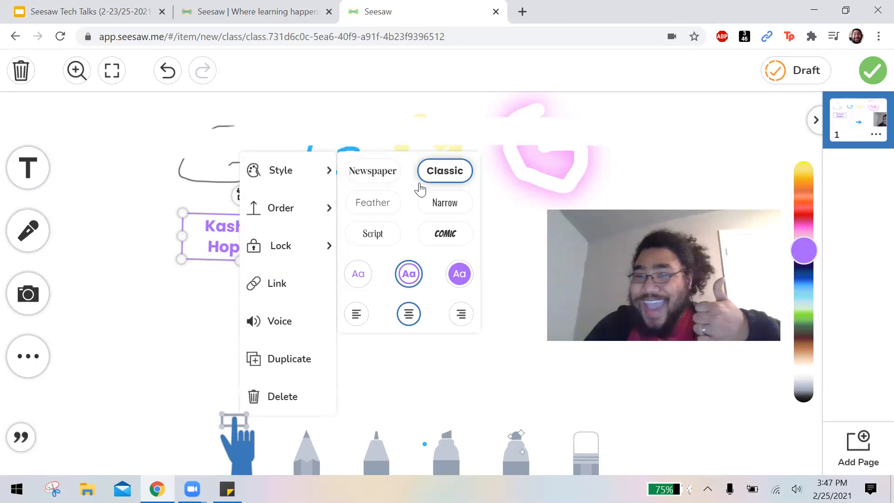
click(452, 369)
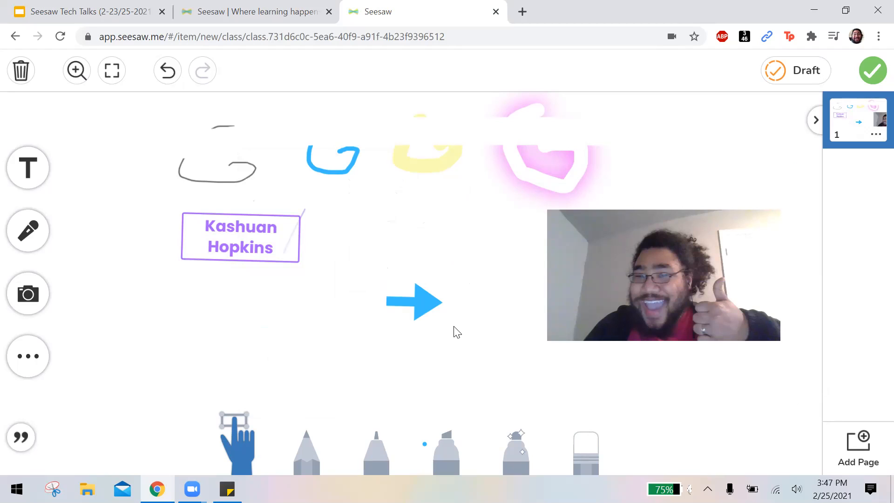
Undo and redo the last page background change twice.
click(170, 75)
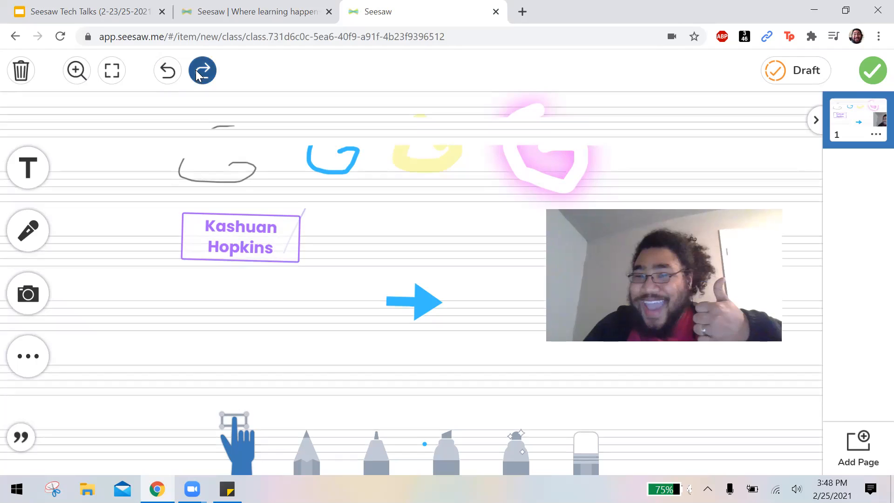
click(195, 73)
click(168, 75)
click(207, 72)
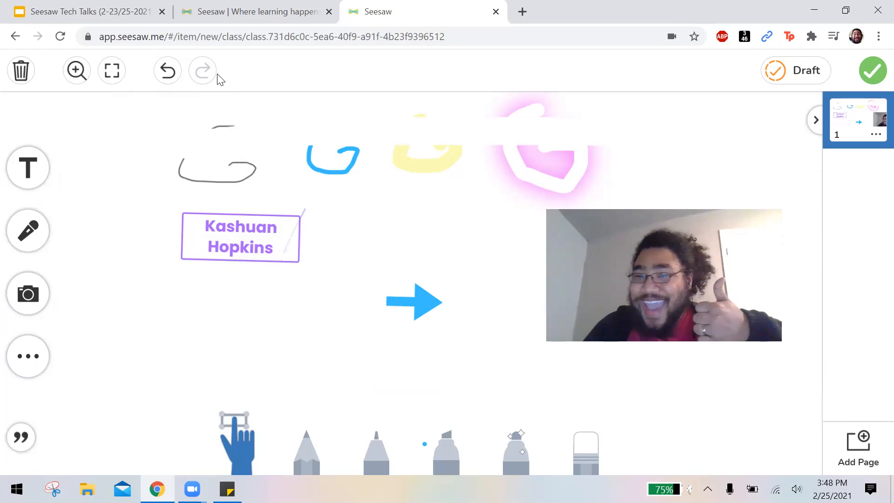
Try zooming the canvas in and out, and switch the full-screen view on and off.
click(78, 74)
click(138, 117)
click(137, 141)
click(138, 118)
click(136, 140)
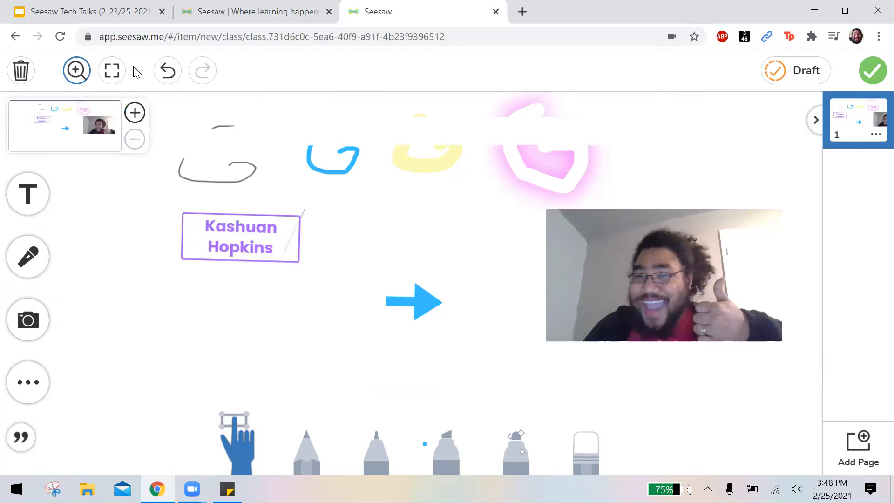
click(114, 71)
click(120, 73)
Post the finished drawing to Sample Student's journal without assigning it to a folder.
click(874, 72)
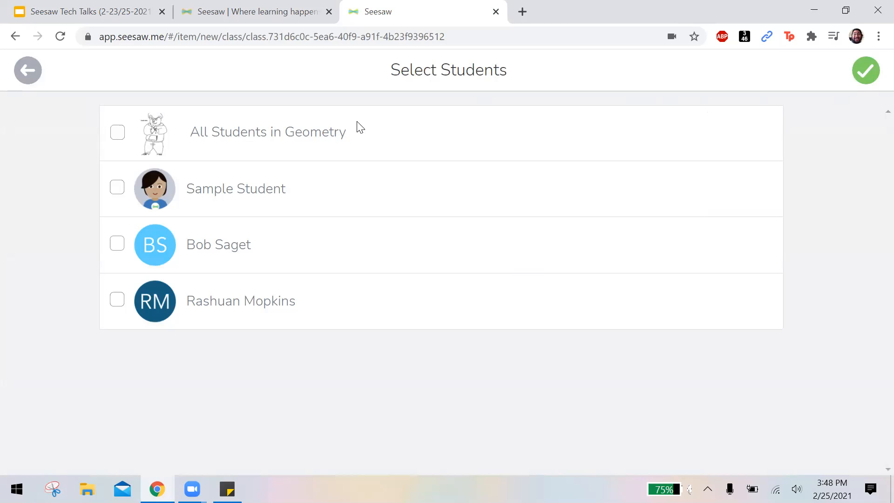
click(116, 191)
click(868, 76)
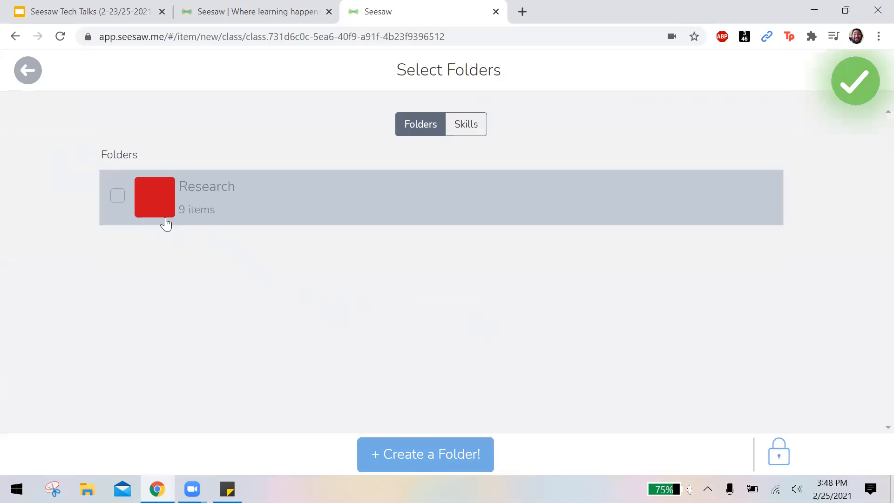
click(862, 93)
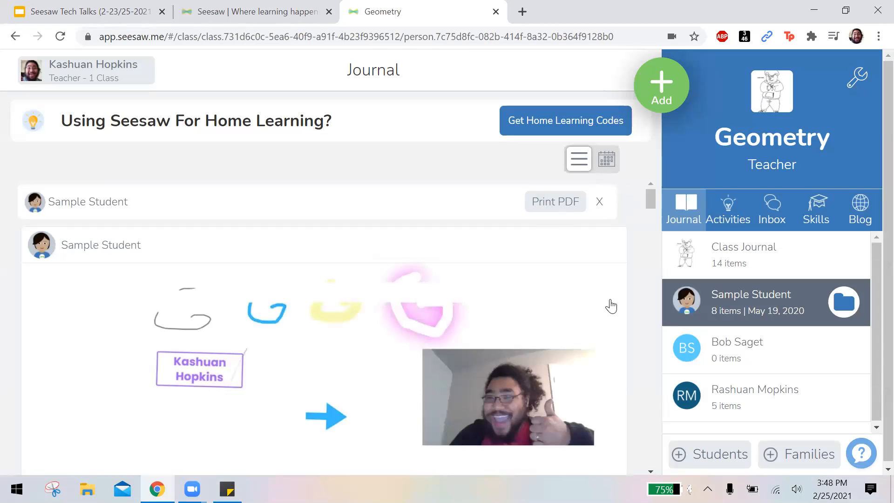
Look over the newly posted drawing and the older posts in Sample Student's journal.
scroll(610, 303, down, 3)
scroll(389, 341, up, 2)
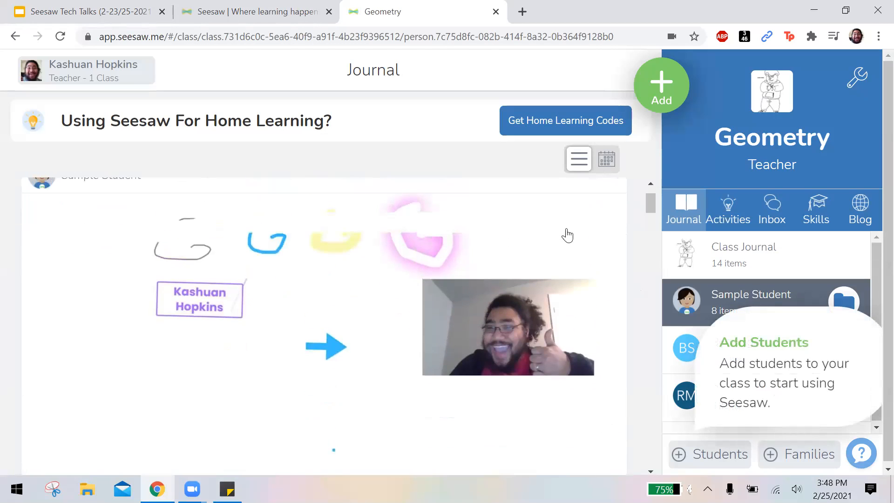
scroll(633, 247, up, 2)
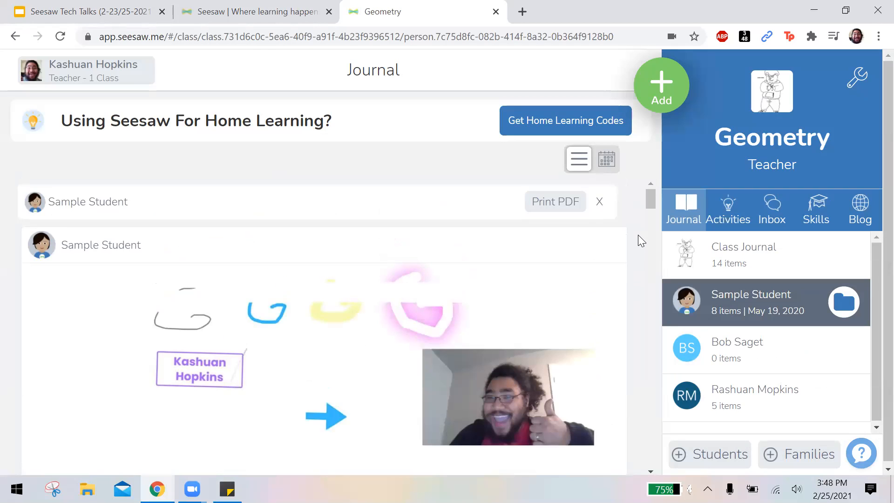
scroll(620, 244, down, 15)
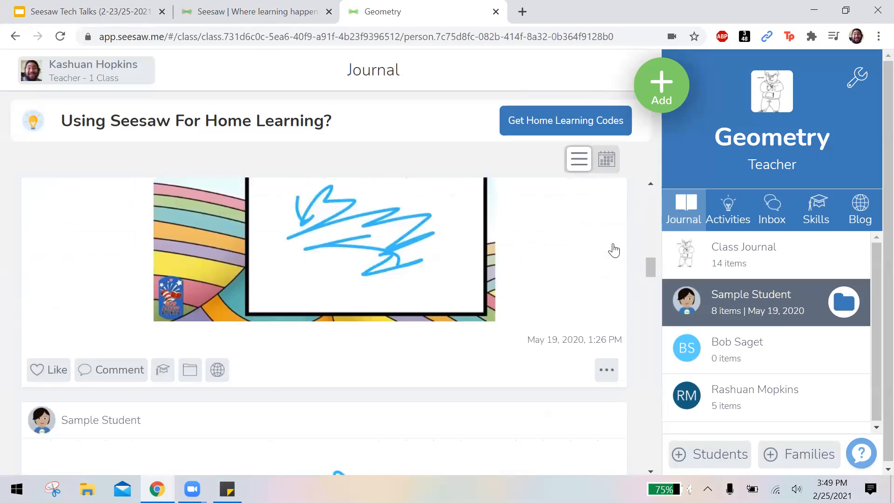
scroll(609, 251, up, 15)
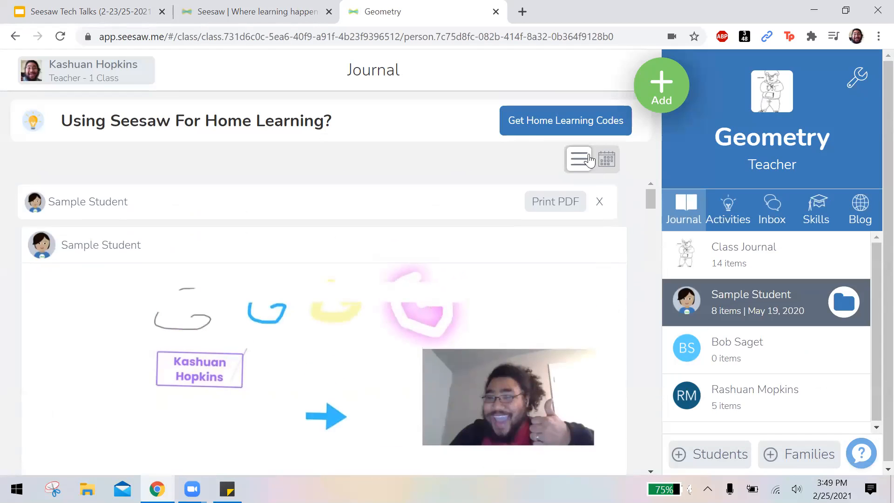
Display the journal as a calendar and look through February and January 2021.
click(607, 161)
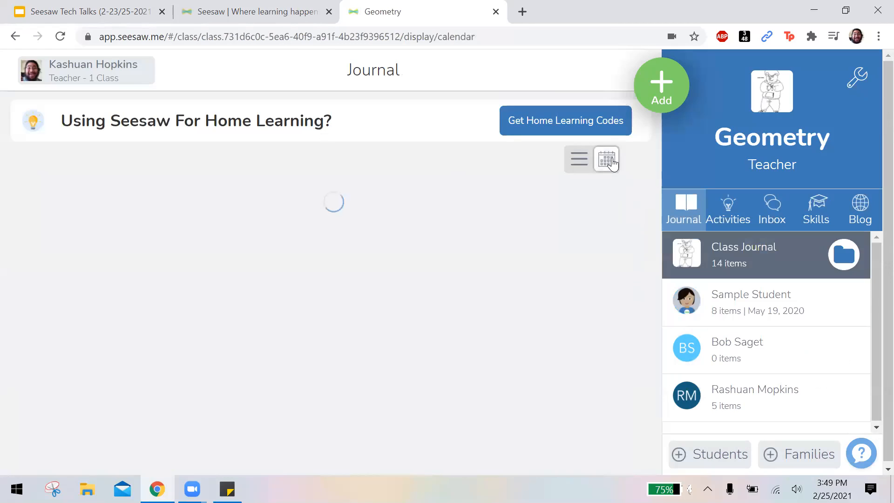
scroll(492, 244, down, 3)
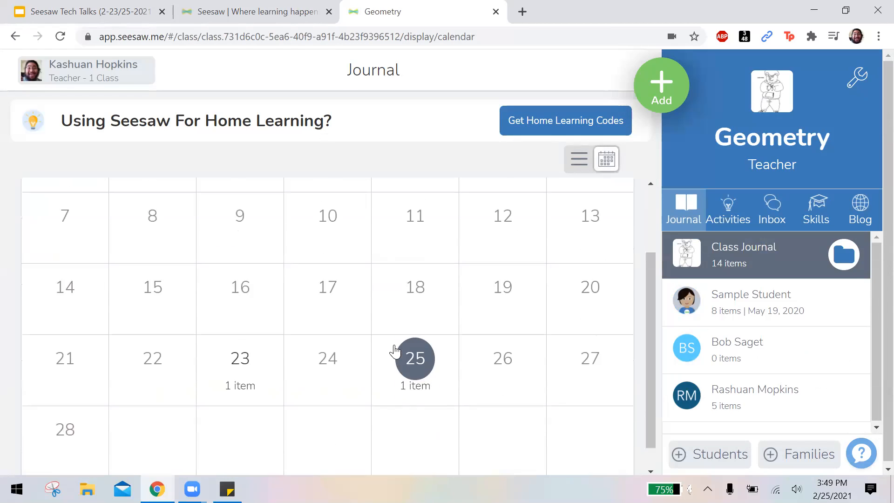
scroll(393, 351, up, 2)
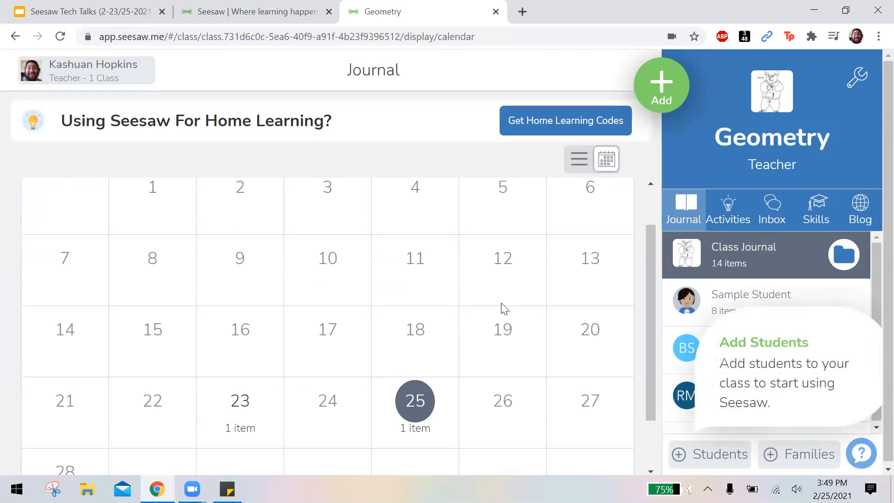
scroll(447, 317, down, 2)
scroll(447, 317, up, 3)
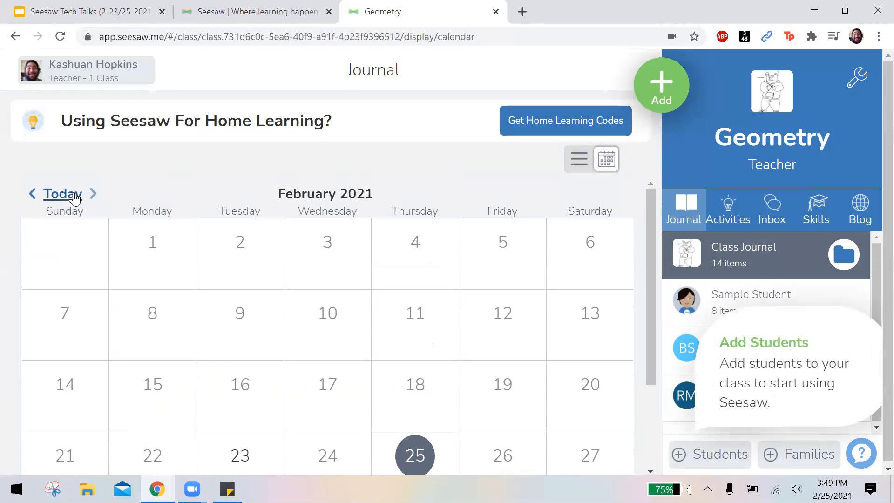
click(33, 193)
scroll(502, 300, down, 3)
scroll(502, 300, up, 3)
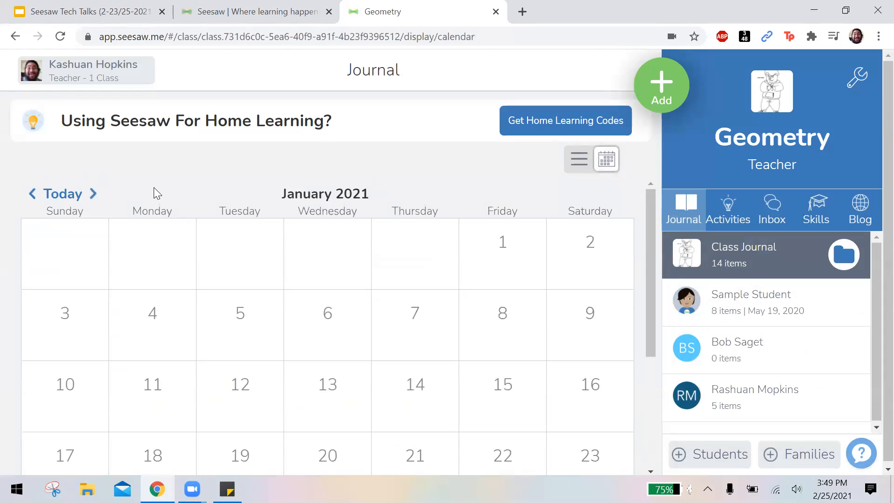
Open the calendar entries for February 25, 2021, and switch the journal back to the list view.
click(94, 195)
scroll(502, 293, down, 3)
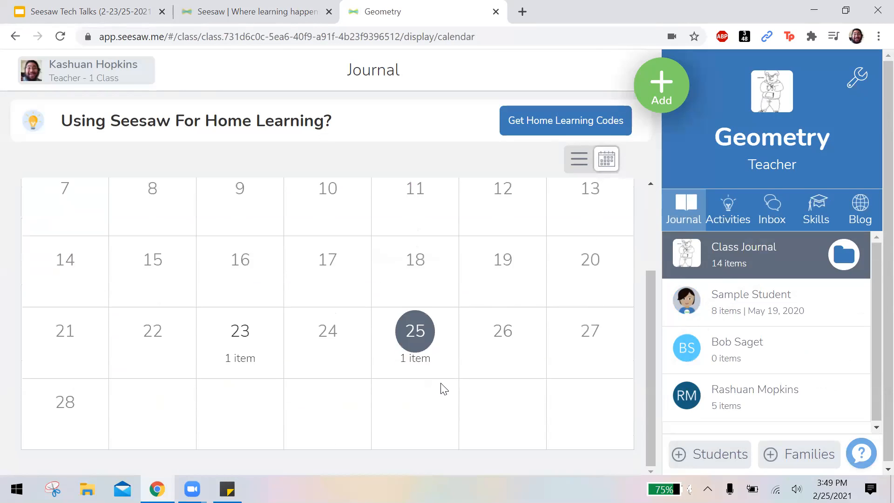
click(414, 362)
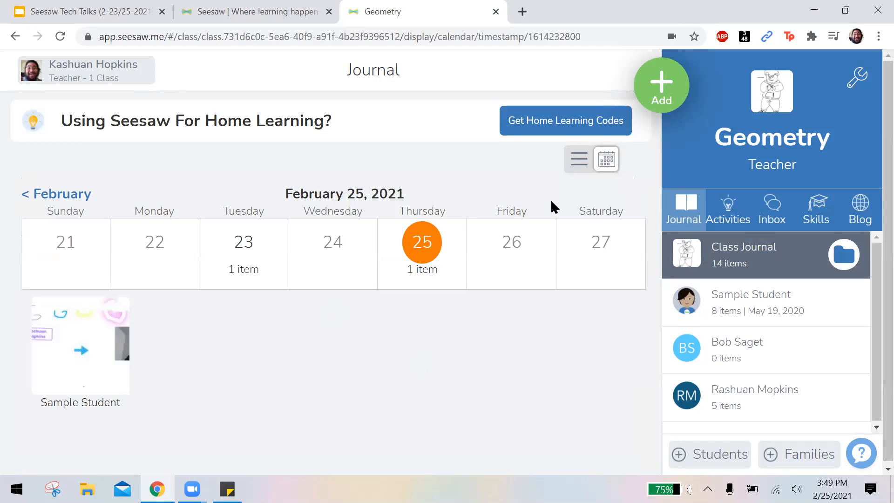
click(580, 159)
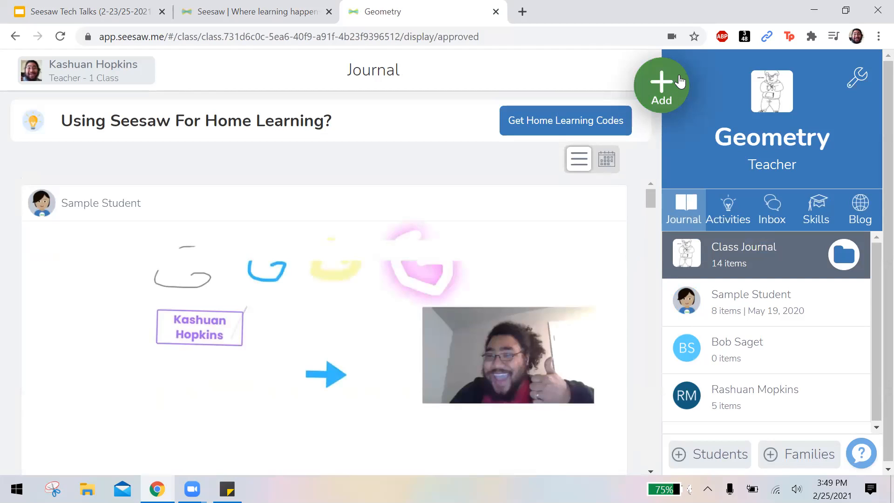
Start assigning an activity and browse the saved activities in My Library.
click(662, 85)
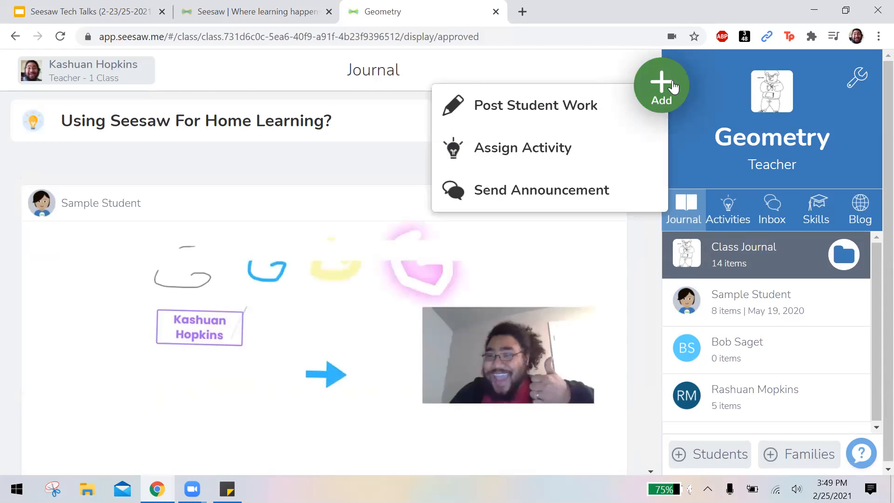
click(571, 144)
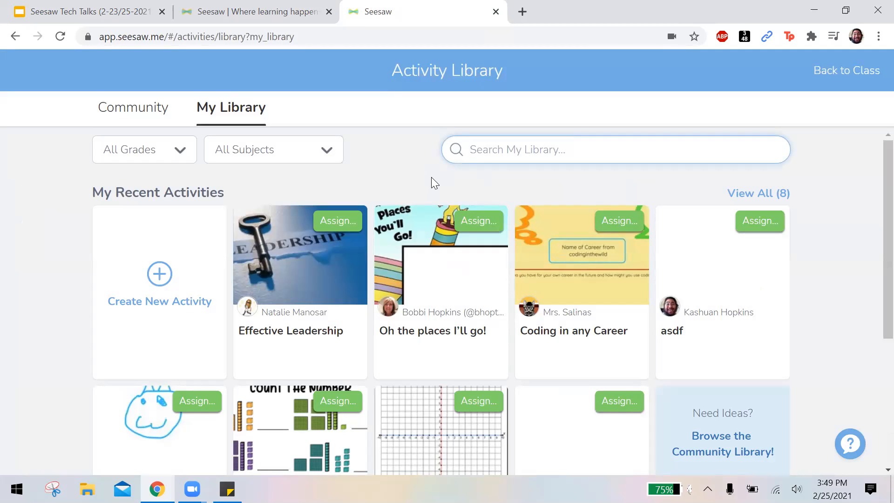
scroll(431, 177, down, 1)
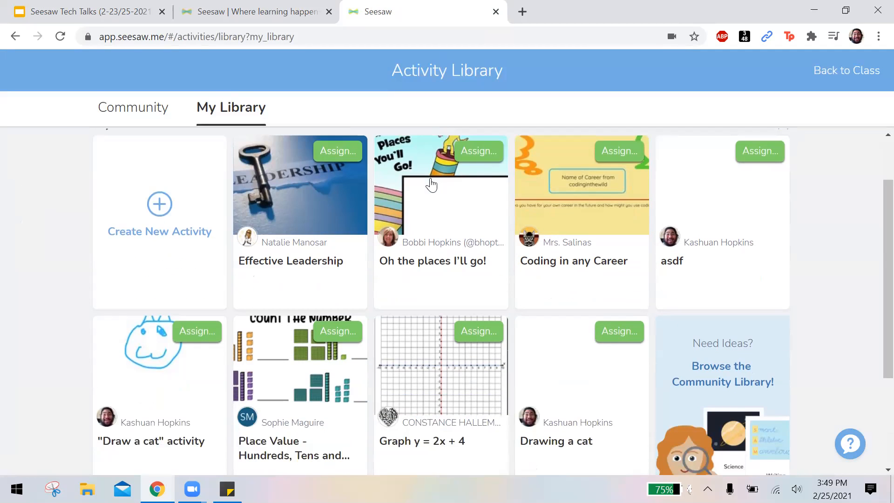
scroll(428, 191, up, 1)
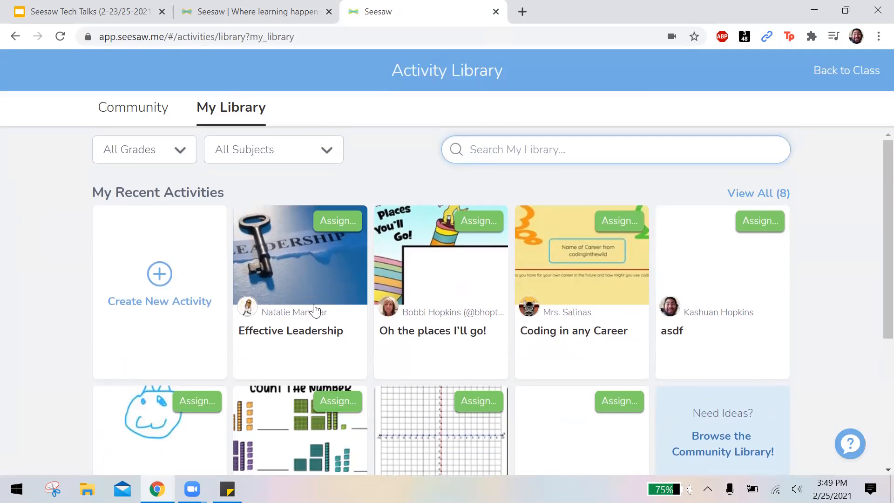
Open the "Oh the places I'll go!" activity from My Library and review its template and details.
click(446, 311)
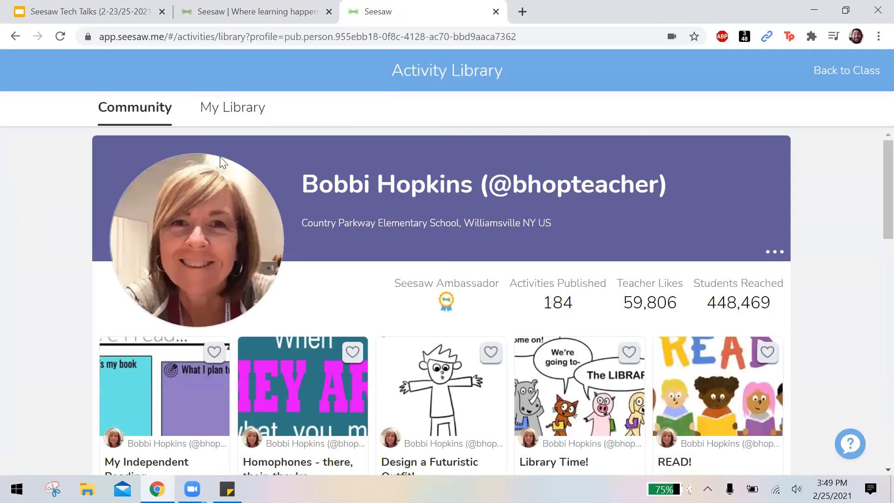
click(14, 37)
click(446, 341)
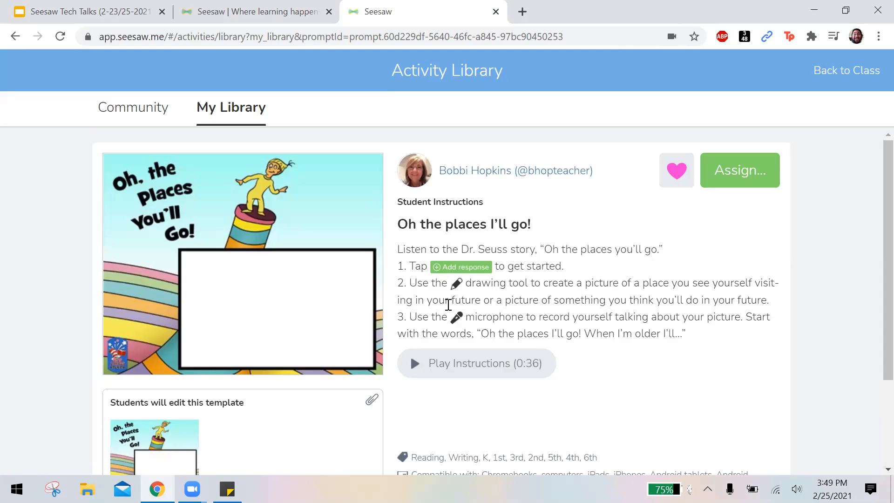
scroll(396, 247, down, 2)
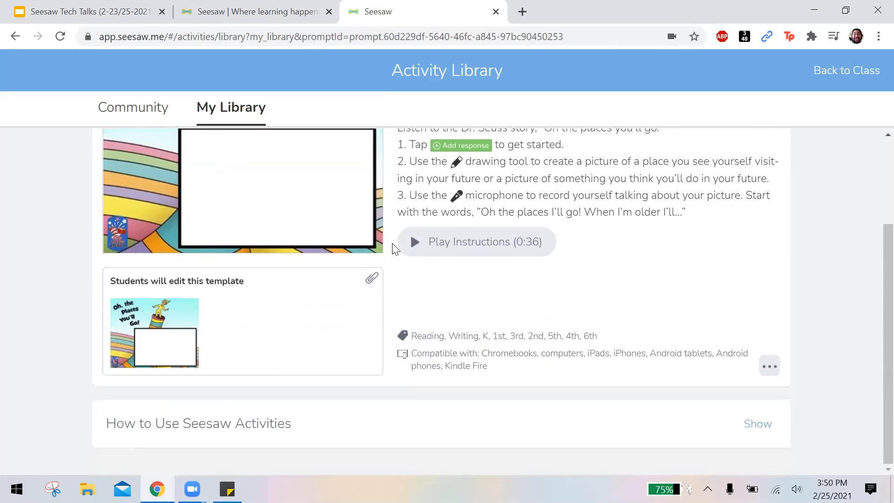
scroll(424, 270, up, 2)
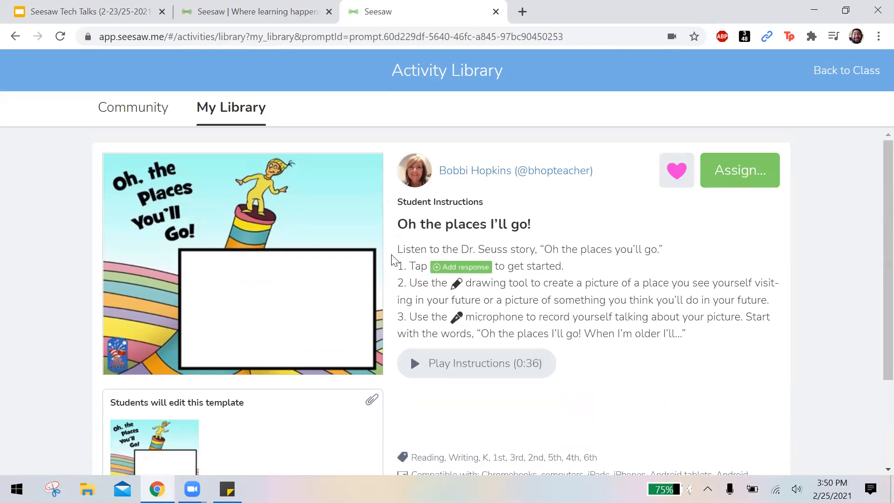
Examine the activity's written student instructions and its recorded voice instructions.
drag(398, 249, 658, 335)
click(658, 335)
scroll(659, 335, down, 1)
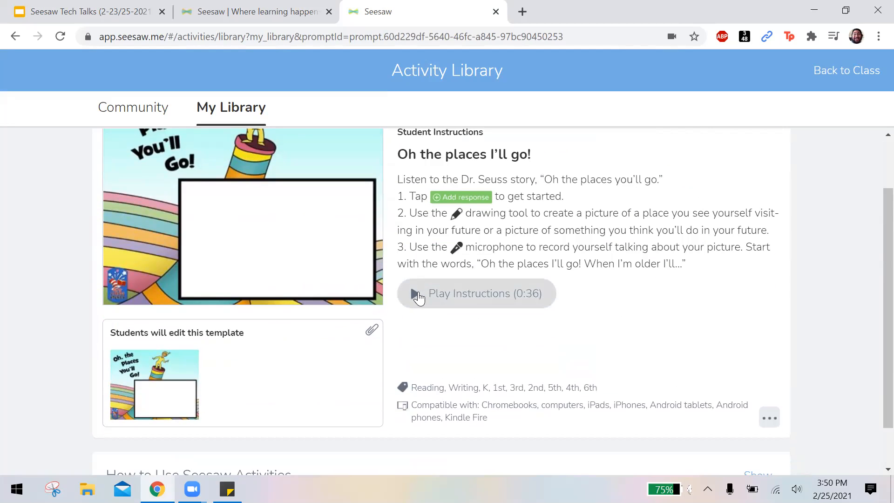
scroll(442, 334, up, 1)
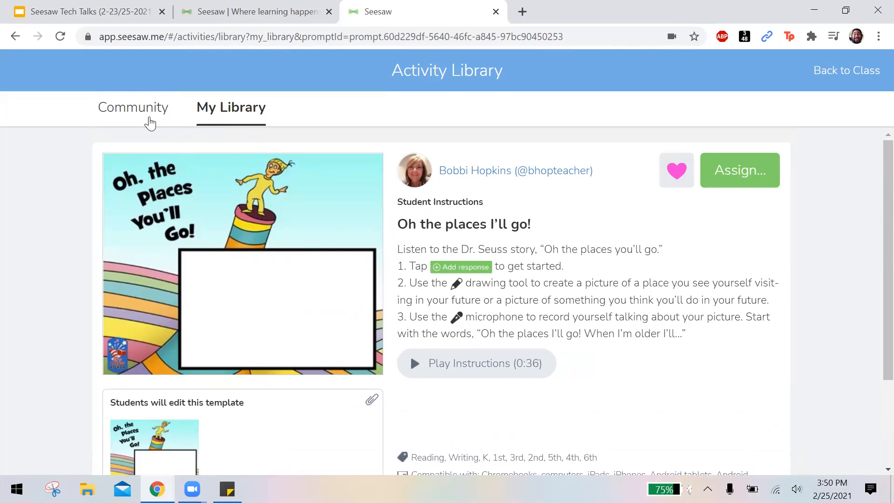
Browse the Community activity library and examine the grade levels available for filtering activities.
click(150, 122)
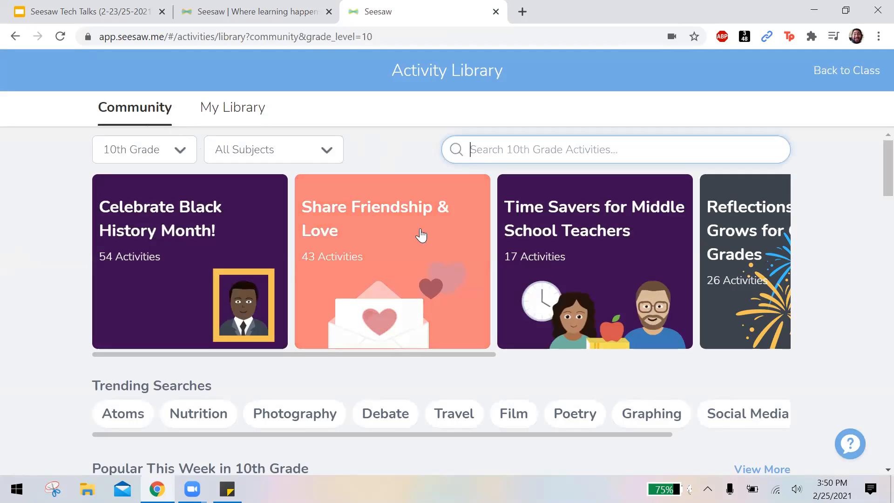
scroll(422, 235, down, 5)
scroll(426, 229, up, 5)
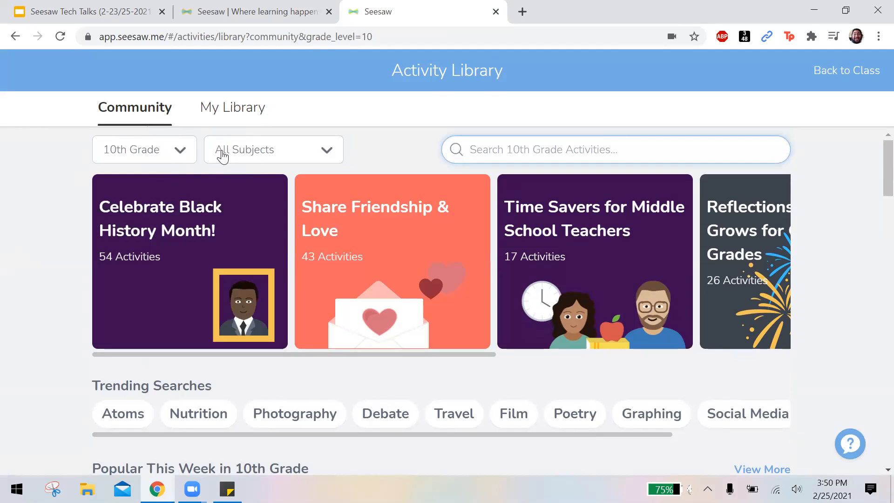
click(167, 150)
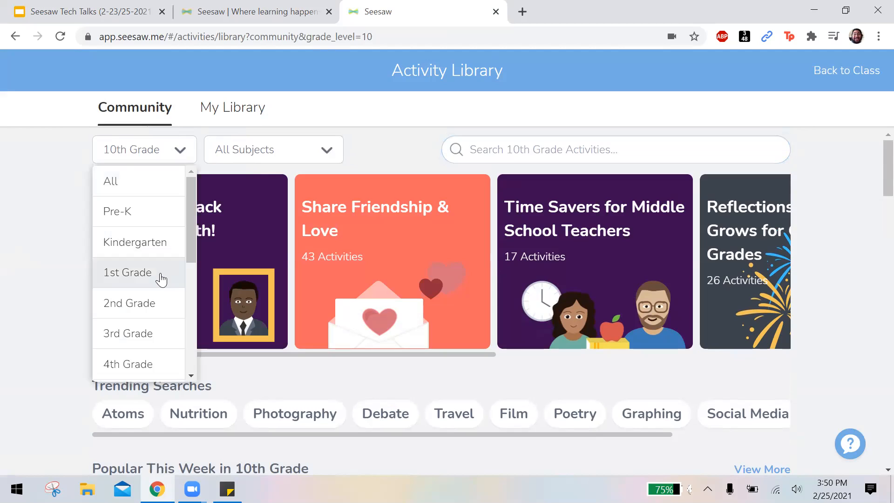
scroll(159, 280, down, 5)
scroll(154, 285, up, 5)
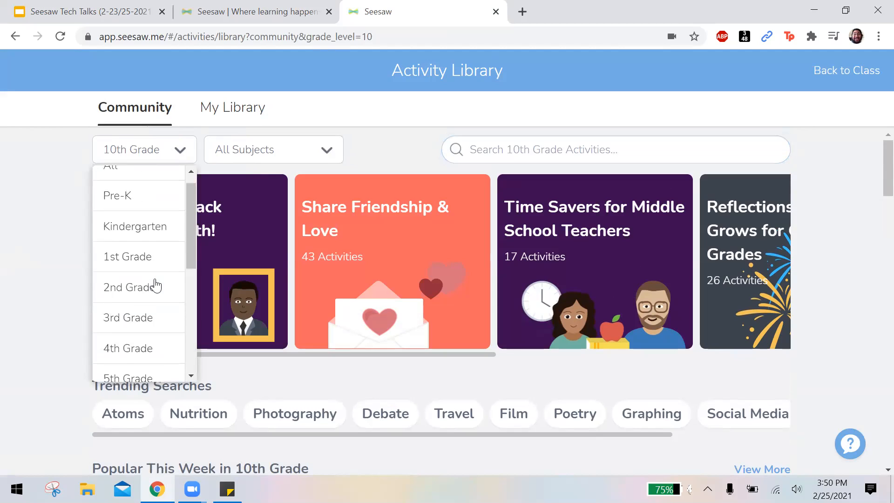
click(408, 133)
Examine the full list of subjects available for filtering community activities, leaving the filter at All Subjects.
click(313, 152)
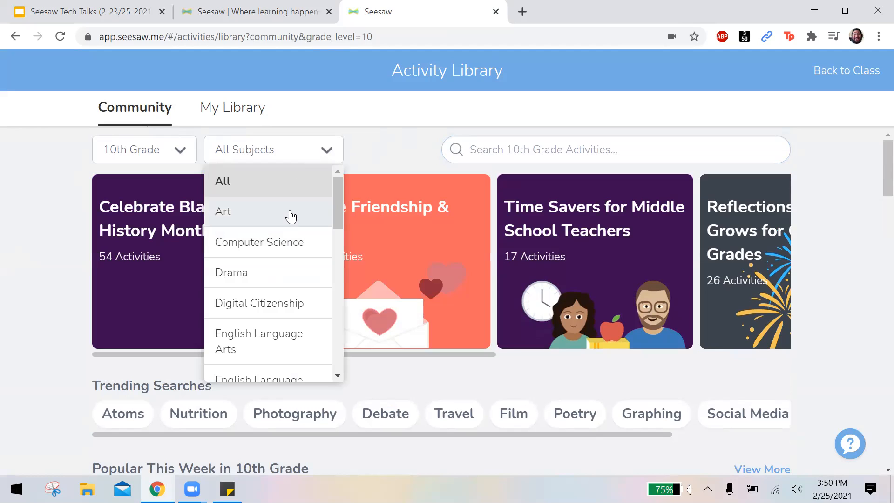
scroll(290, 218, down, 5)
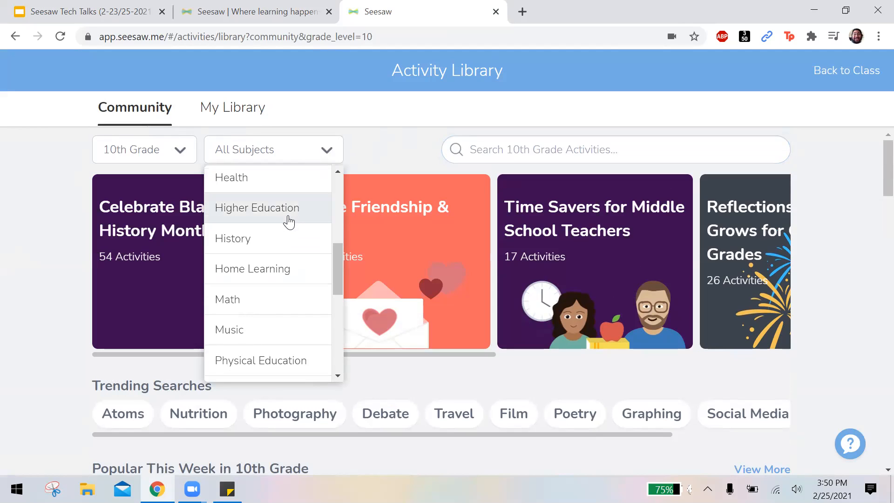
scroll(289, 221, down, 5)
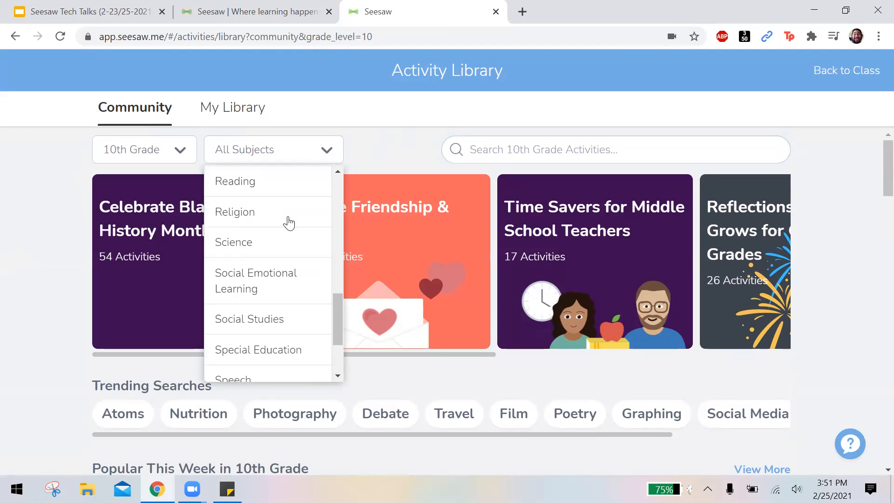
scroll(289, 221, down, 3)
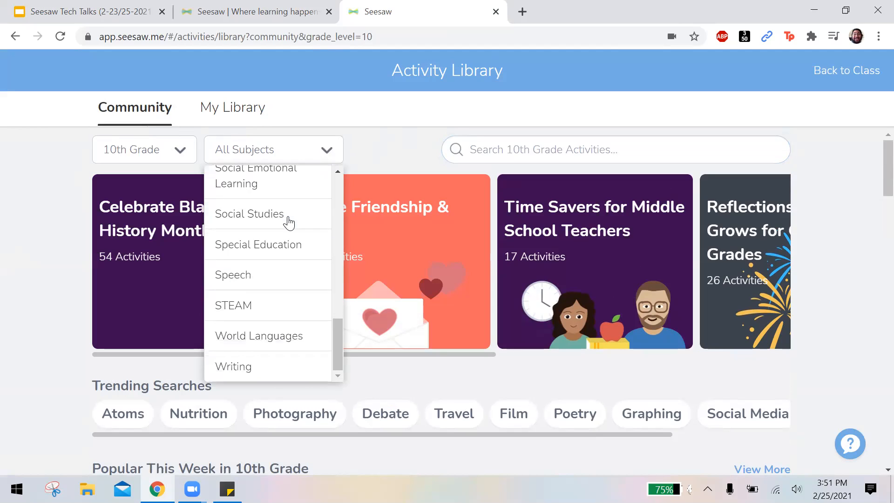
scroll(254, 265, up, 6)
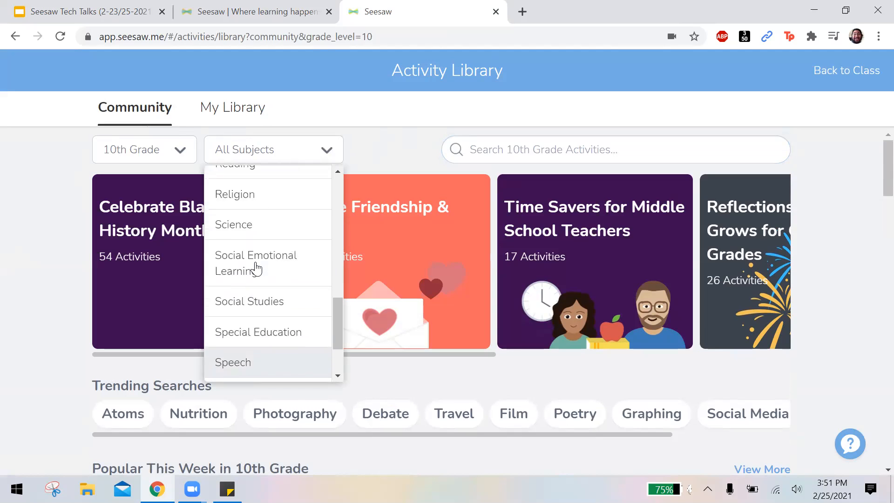
scroll(255, 266, up, 2)
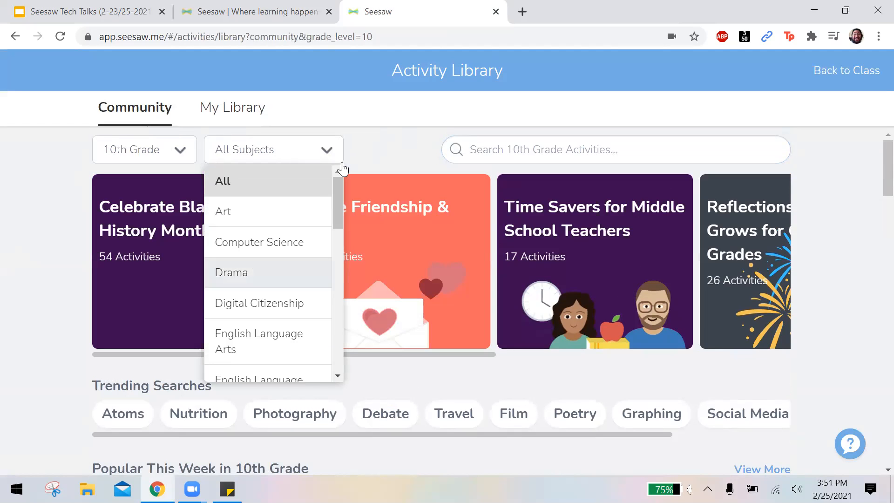
click(399, 140)
Open "FIRST Robotics STEM & Seesaw Exploratory Lab" from the popular 10th grade activities and view its assignment options without assigning it.
scroll(42, 301, down, 5)
scroll(41, 302, down, 6)
scroll(41, 303, up, 6)
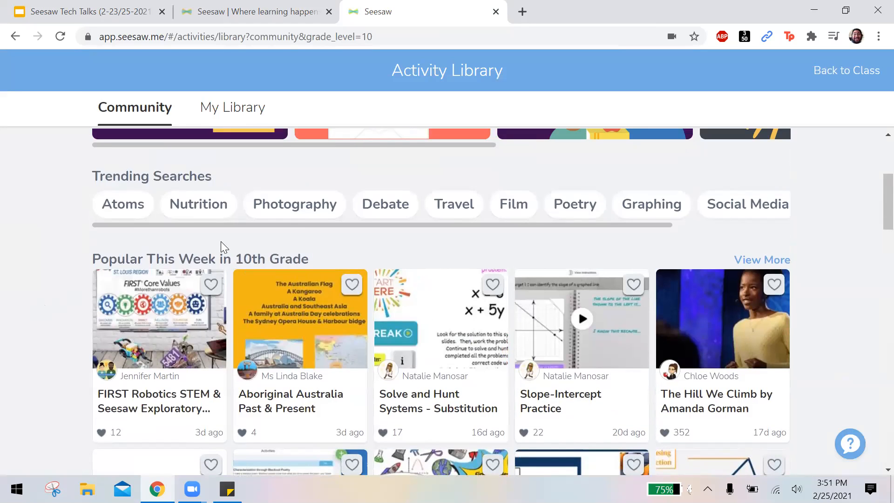
scroll(221, 241, down, 3)
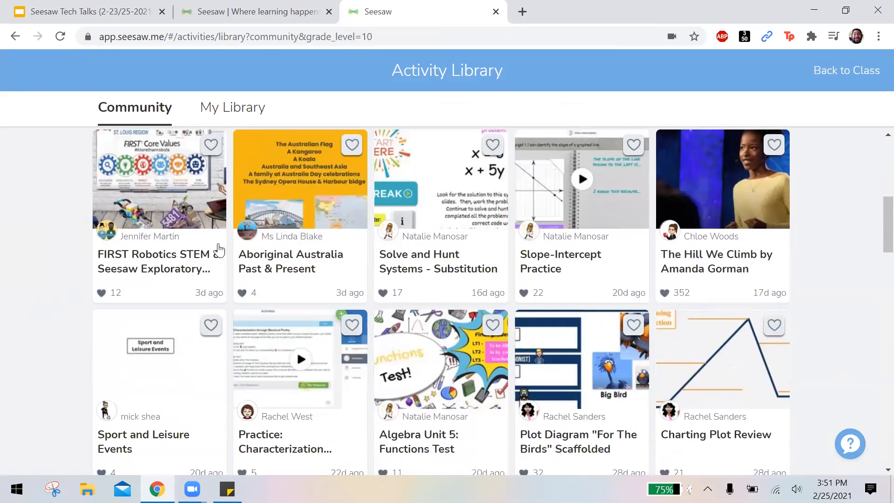
click(182, 207)
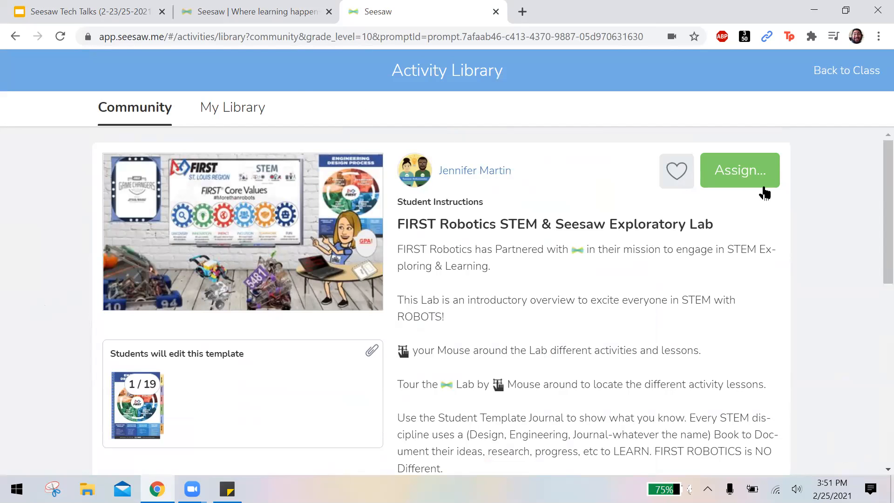
click(762, 170)
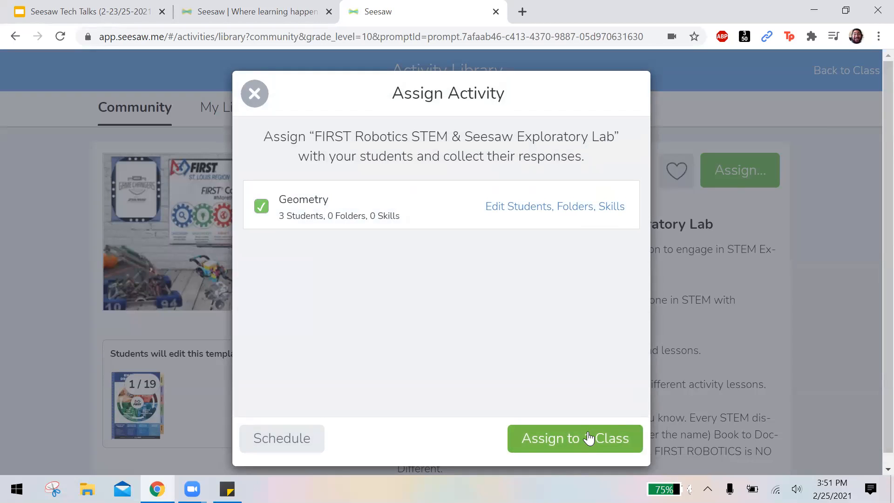
click(260, 98)
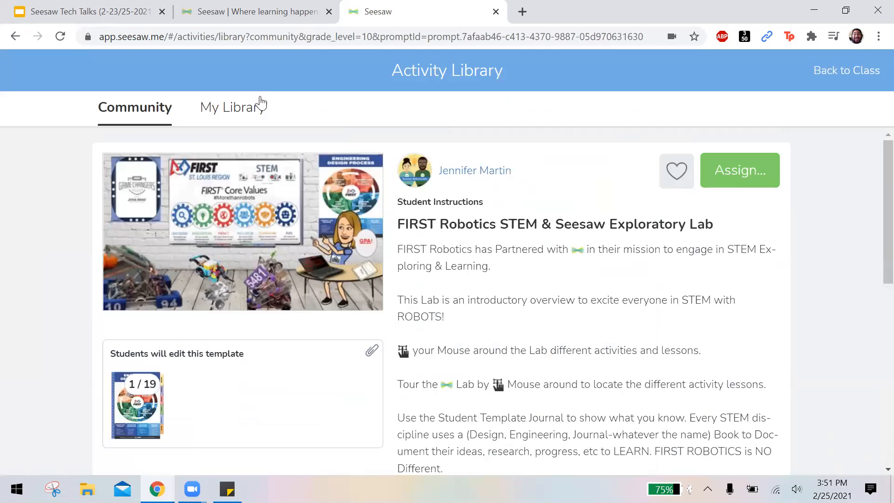
Revisit My Library, then return to the Geometry class and view its journal.
click(225, 107)
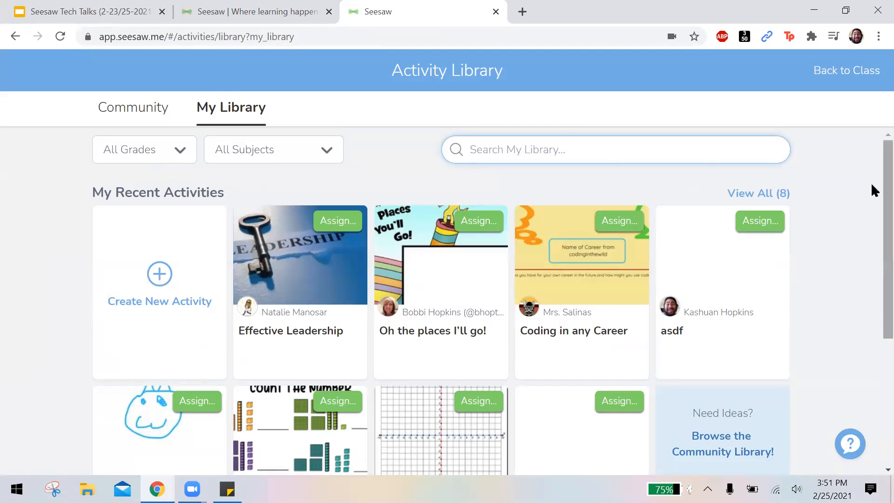
click(824, 76)
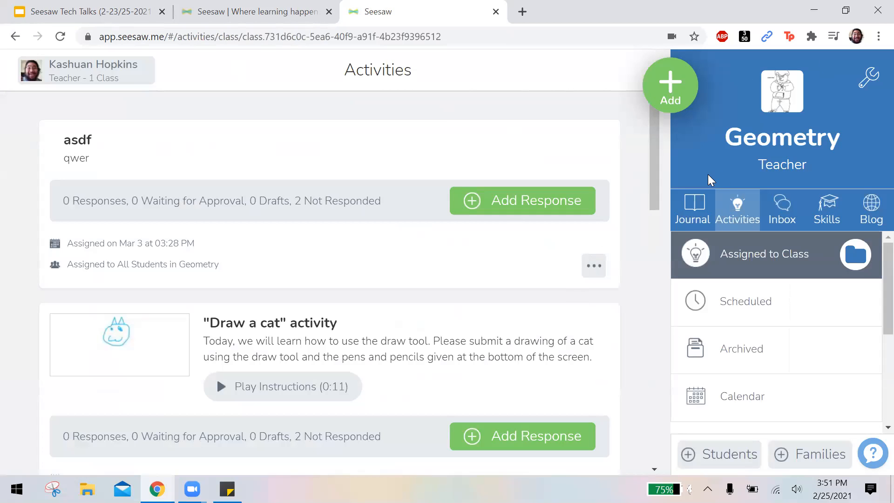
click(693, 207)
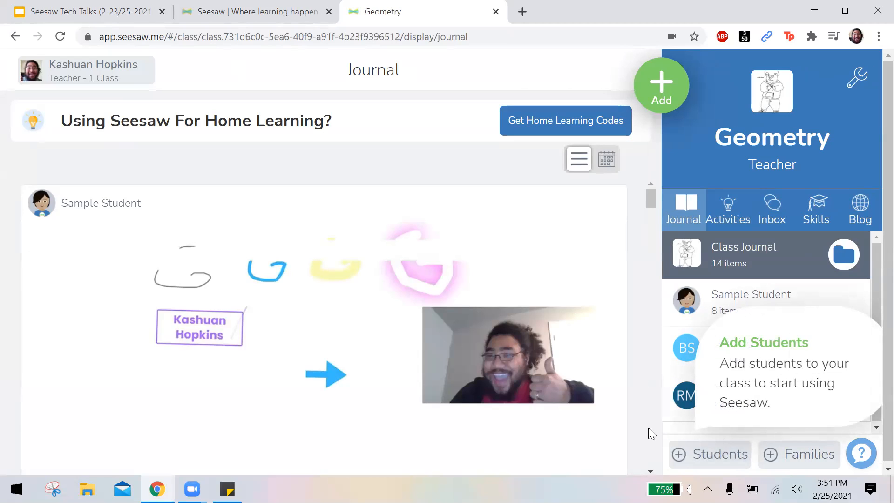
scroll(648, 429, down, 4)
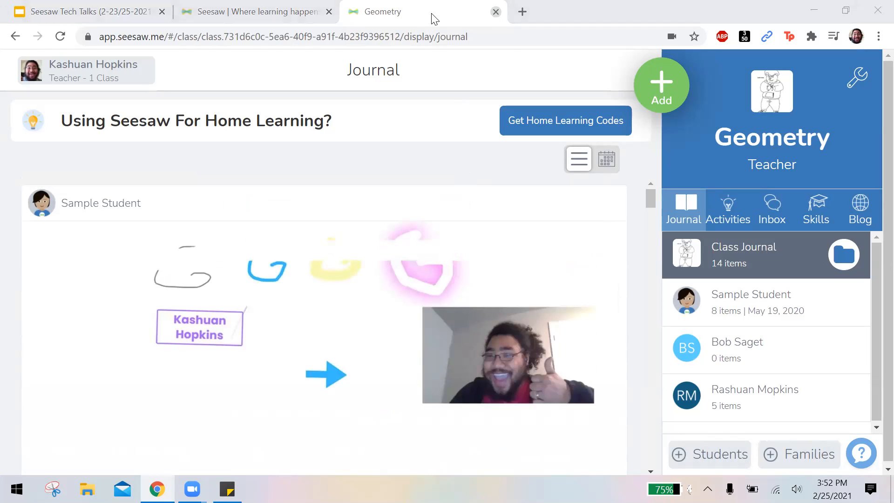
Switch to the Seesaw Tech Talks presentation in Google Slides and show slide 7, "Seesaw Applications pt. 1".
click(111, 5)
click(93, 333)
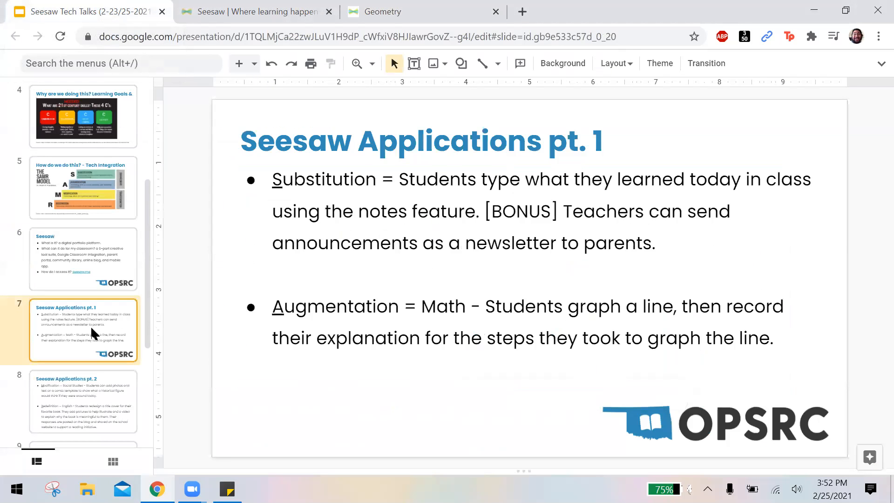